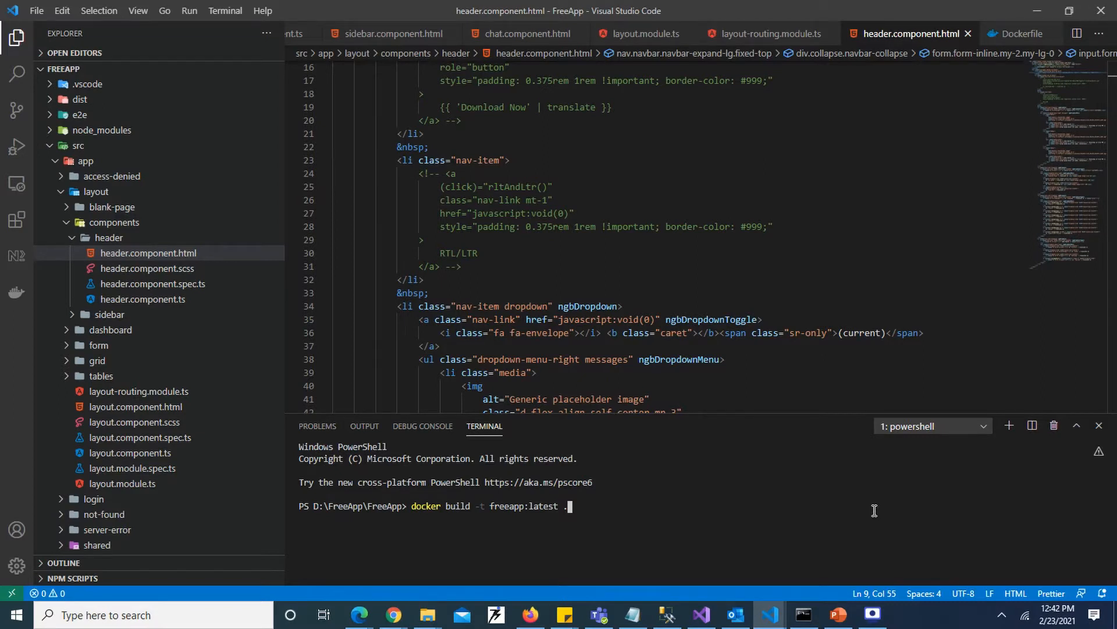
# - Build the Docker image with docker build -t freeapp:latest . in the terminal
pyautogui.press('Return')
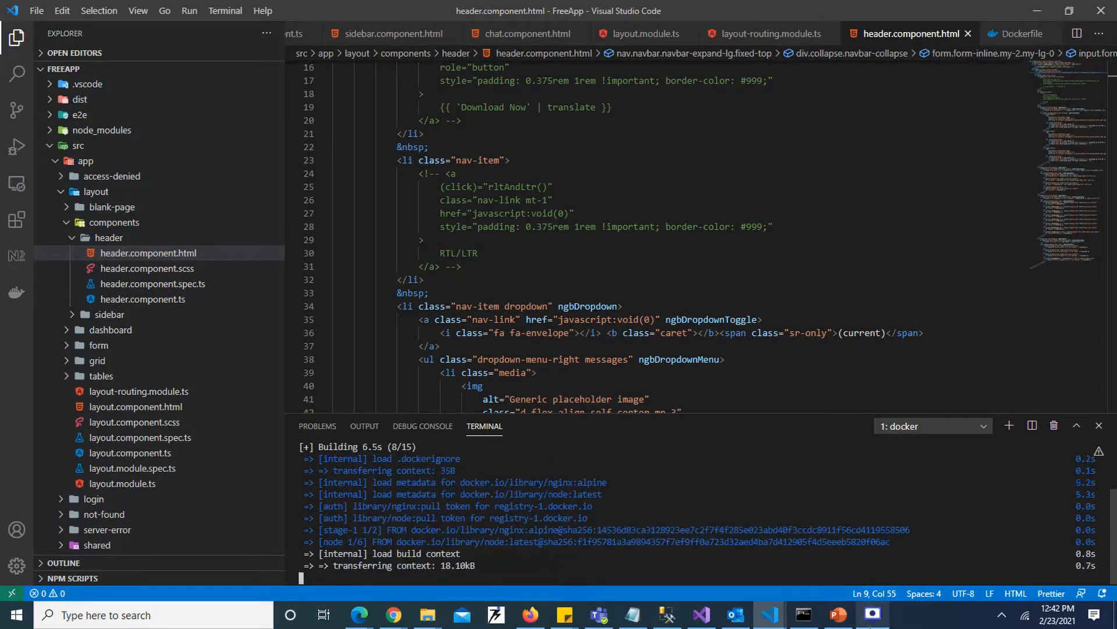
pyautogui.moveTo(873, 626)
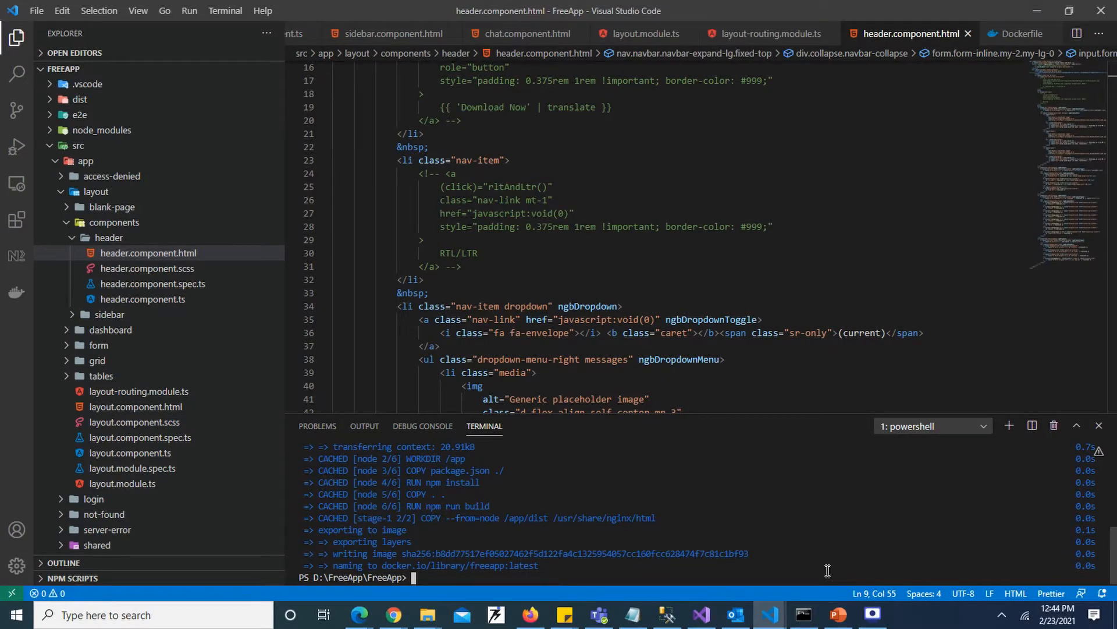
pyautogui.write('docker push rgdevlearn.azurecr.io/freeapp:latest')
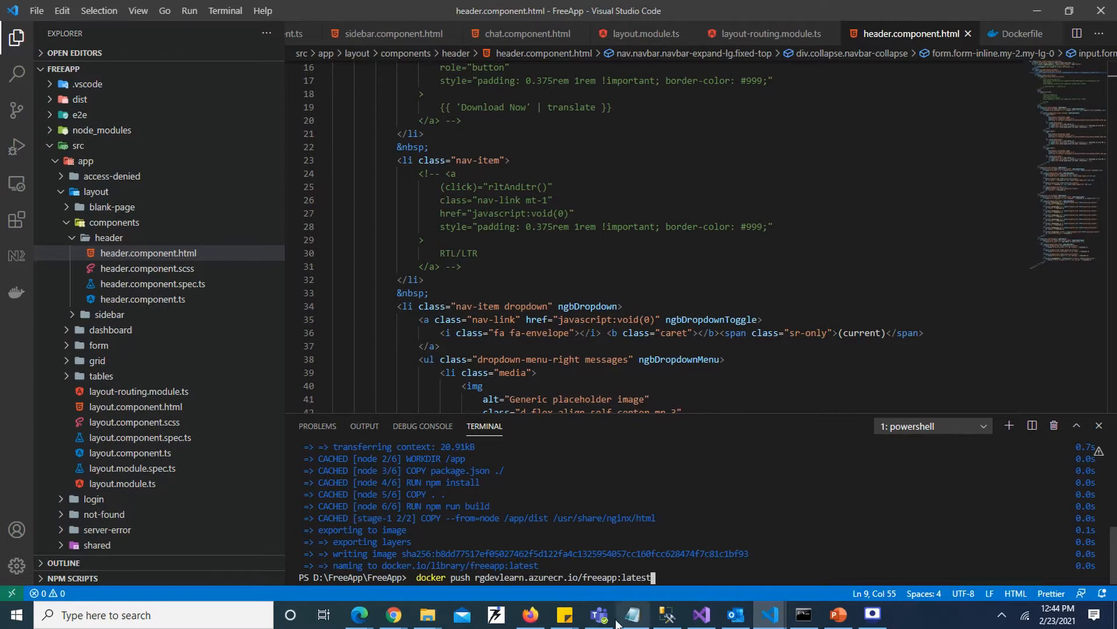
pyautogui.moveTo(577, 576); pyautogui.dragTo(482, 575)
pyautogui.click(603, 576)
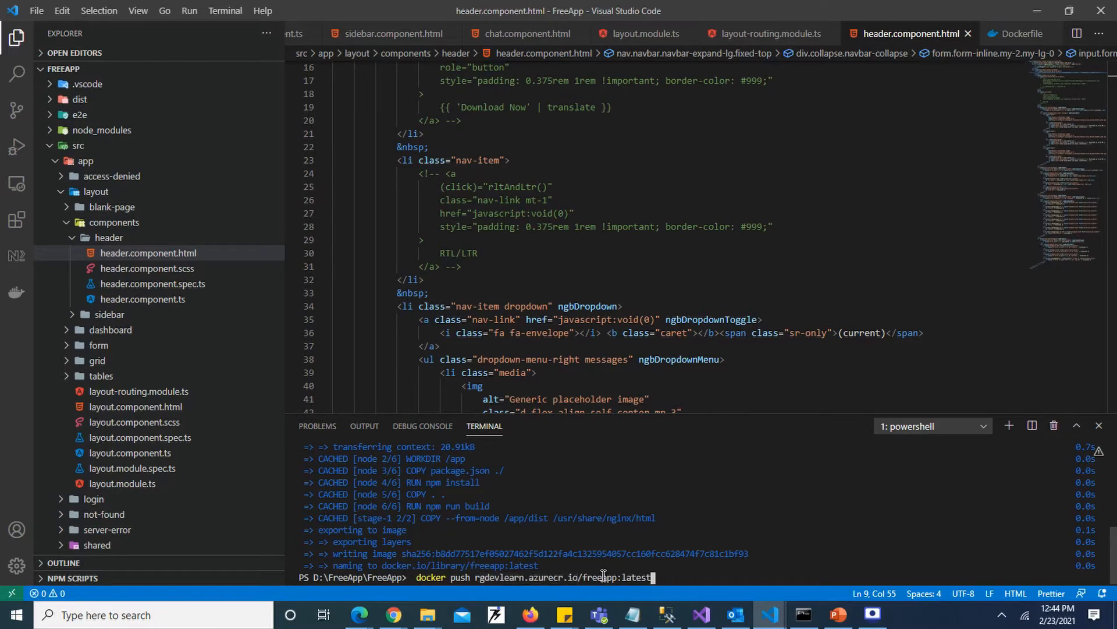
pyautogui.press('BackSpace')
pyautogui.press('BackSpace')
pyautogui.press('BackSpace')
pyautogui.press('BackSpace')
pyautogui.press('BackSpace')
pyautogui.press('BackSpace')
pyautogui.press('BackSpace')
pyautogui.press('BackSpace')
pyautogui.press('BackSpace')
pyautogui.press('BackSpace')
pyautogui.press('BackSpace')
pyautogui.press('BackSpace')
pyautogui.press('BackSpace')
pyautogui.press('BackSpace')
pyautogui.press('BackSpace')
pyautogui.press('BackSpace')
pyautogui.press('BackSpace')
pyautogui.press('BackSpace')
pyautogui.press('BackSpace')
pyautogui.press('BackSpace')
pyautogui.press('BackSpace')
pyautogui.press('BackSpace')
pyautogui.press('BackSpace')
pyautogui.press('BackSpace')
pyautogui.press('BackSpace')
pyautogui.press('BackSpace')
pyautogui.press('BackSpace')
pyautogui.press('BackSpace')
pyautogui.press('BackSpace')
pyautogui.press('BackSpace')
pyautogui.press('BackSpace')
pyautogui.press('BackSpace')
pyautogui.press('BackSpace')
pyautogui.press('BackSpace')
pyautogui.press('BackSpace')
pyautogui.press('BackSpace')
pyautogui.press('BackSpace')
pyautogui.press('BackSpace')
pyautogui.press('BackSpace')
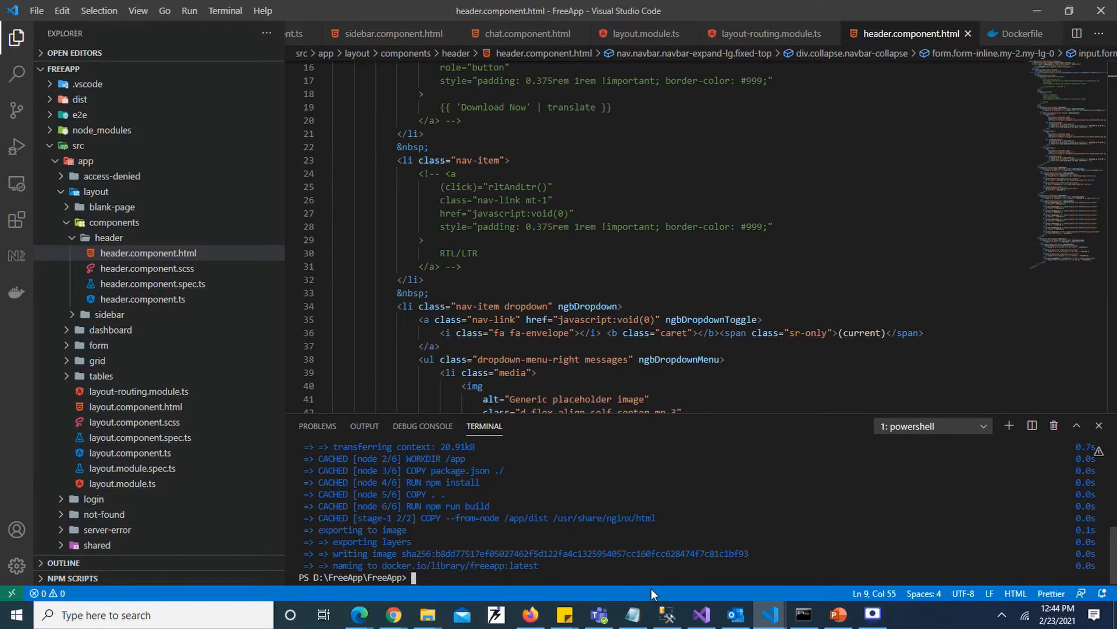
# - Copy the docker tag command from the Notepad notes and run docker tag freeapp:latest rgdevlearn.azurecr.io/freeapp:latest in the VS Code terminal
pyautogui.hotkey('alt', 'Tab')
pyautogui.hotkey('alt', 'Tab')
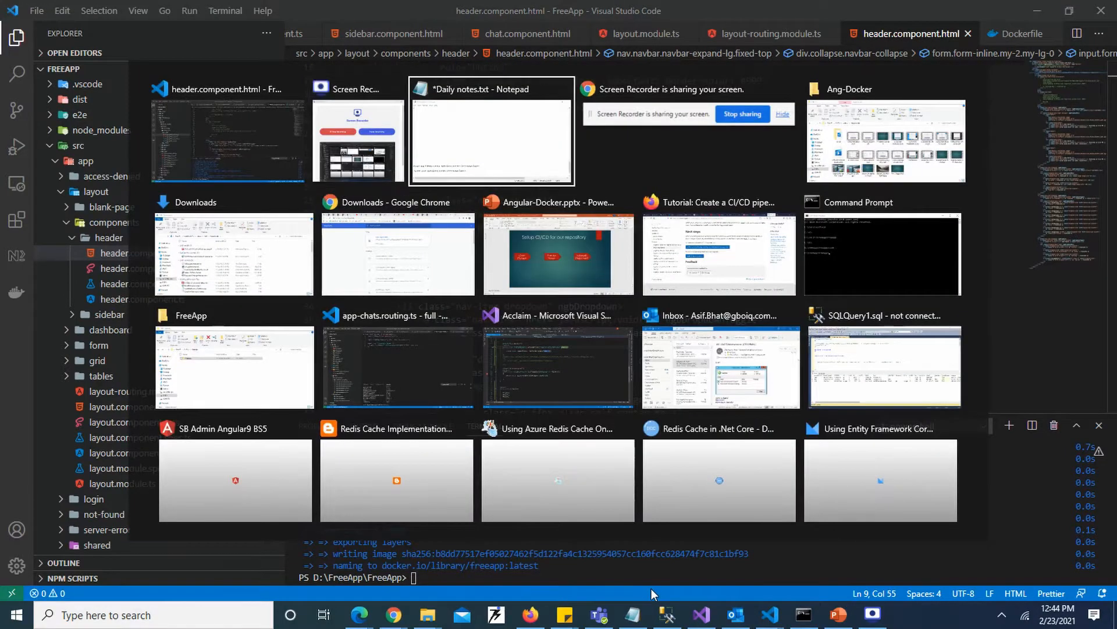
pyautogui.moveTo(496, 380); pyautogui.dragTo(137, 379)
pyautogui.moveTo(200, 353); pyautogui.dragTo(113, 379)
pyautogui.hotkey('ctrl', 'c')
pyautogui.hotkey('alt', 'Tab')
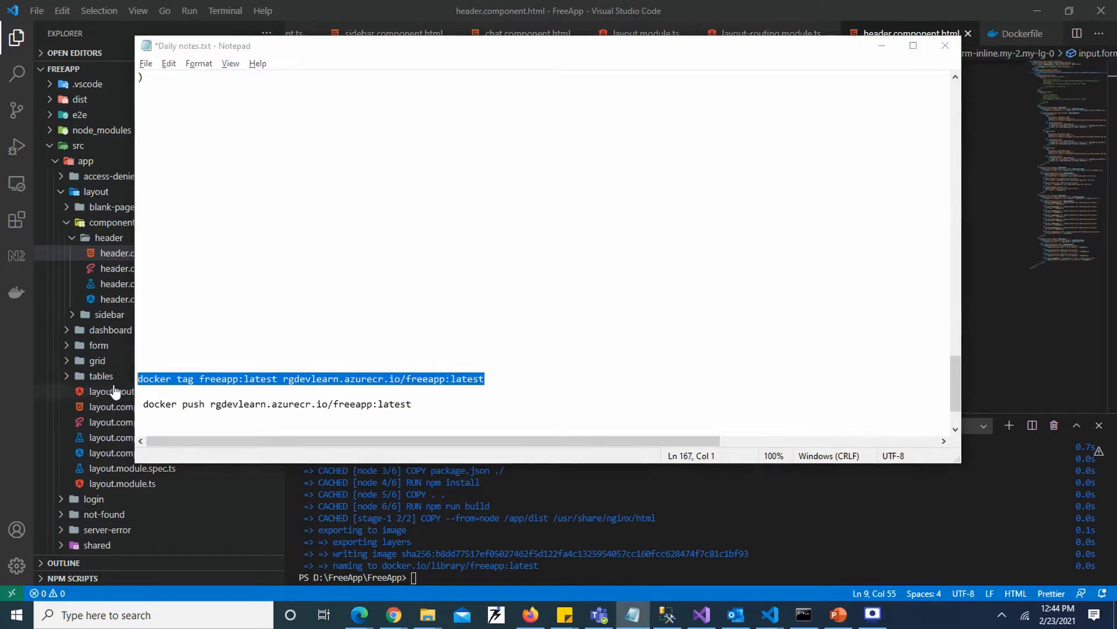
pyautogui.hotkey('ctrl', 'v')
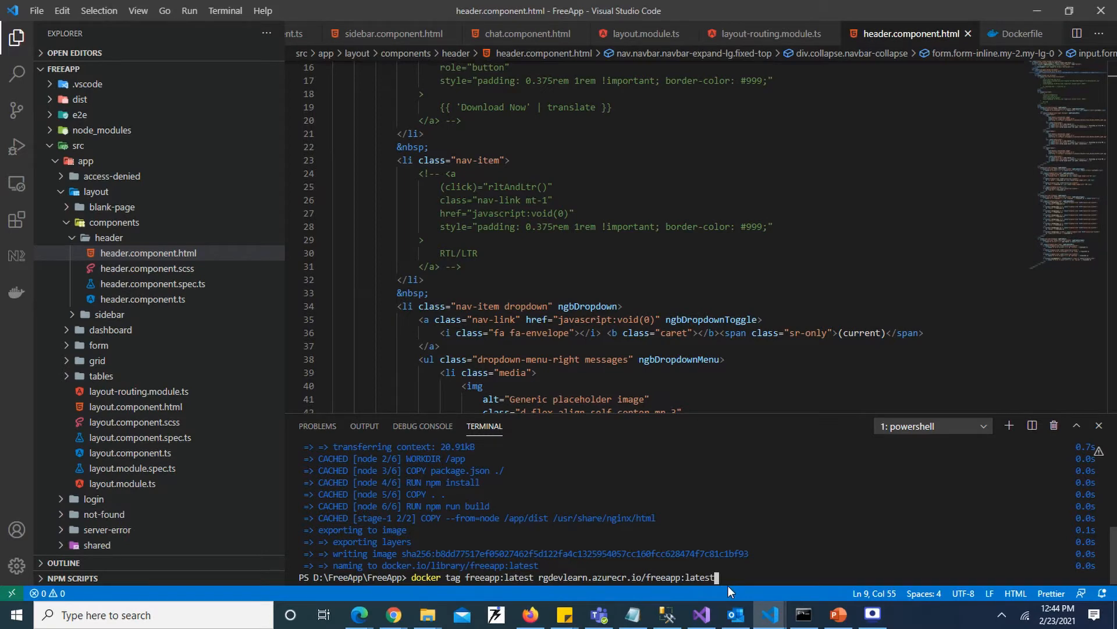
pyautogui.press('Return')
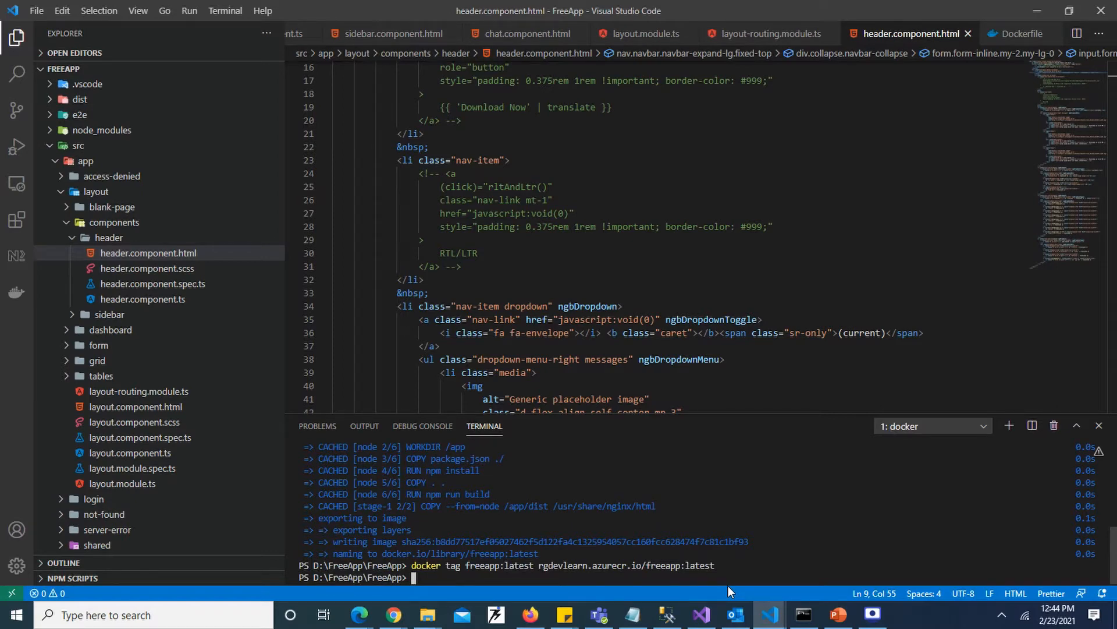
# - Copy the docker push command from the Notepad notes and run docker push rgdevlearn.azurecr.io/freeapp:latest in the VS Code terminal
pyautogui.hotkey('alt', 'Tab')
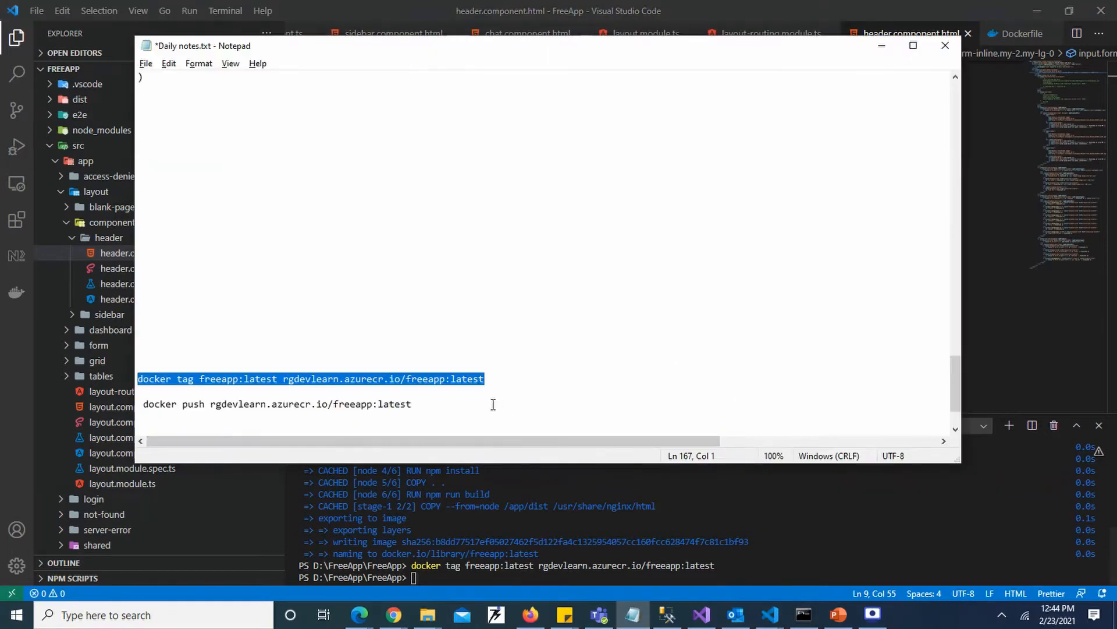
pyautogui.click(463, 404)
pyautogui.moveTo(463, 404); pyautogui.dragTo(146, 404)
pyautogui.hotkey('ctrl', 'c')
pyautogui.hotkey('alt', 'Tab')
pyautogui.click(461, 531)
pyautogui.hotkey('ctrl', 'v')
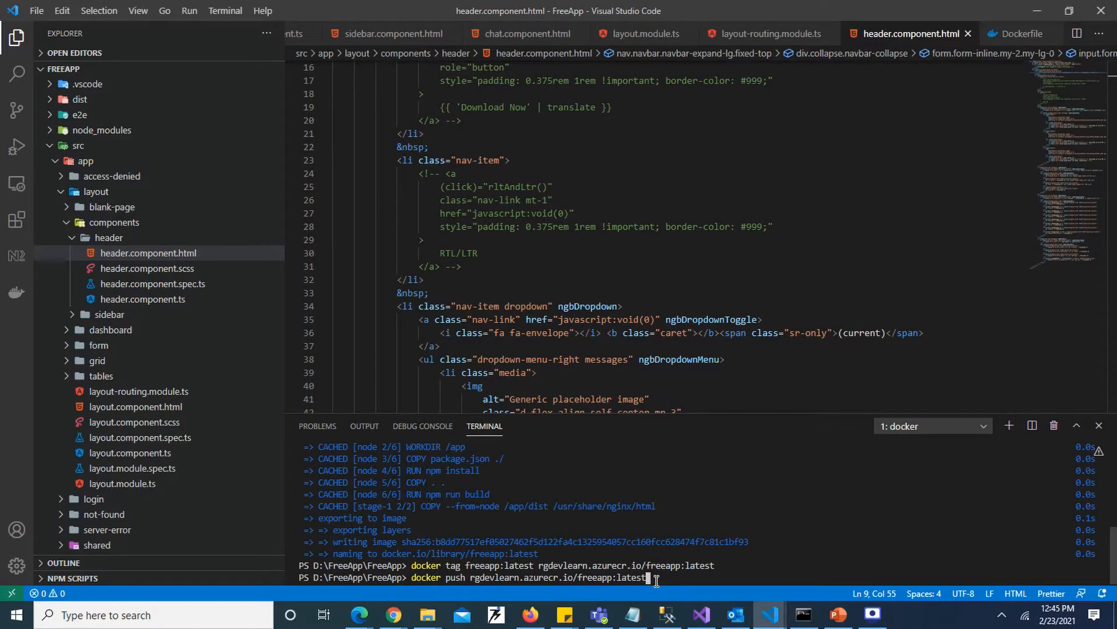
pyautogui.press('Return')
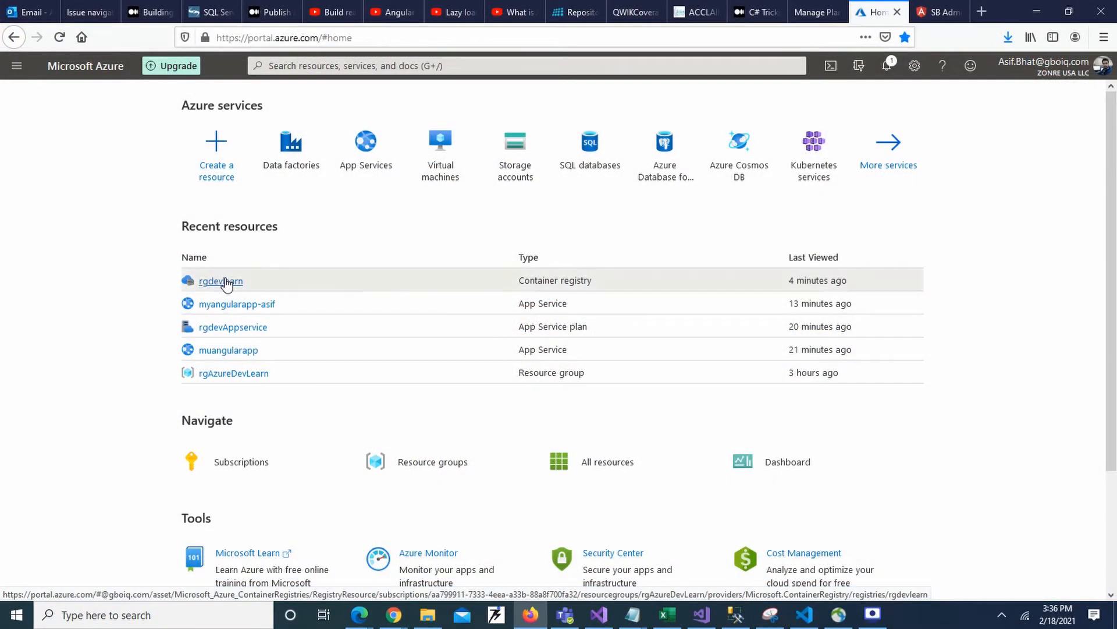
# - Open the freeapp repository in the rgdevlearn container registry and choose to deploy its latest tag to a web app
pyautogui.click(226, 282)
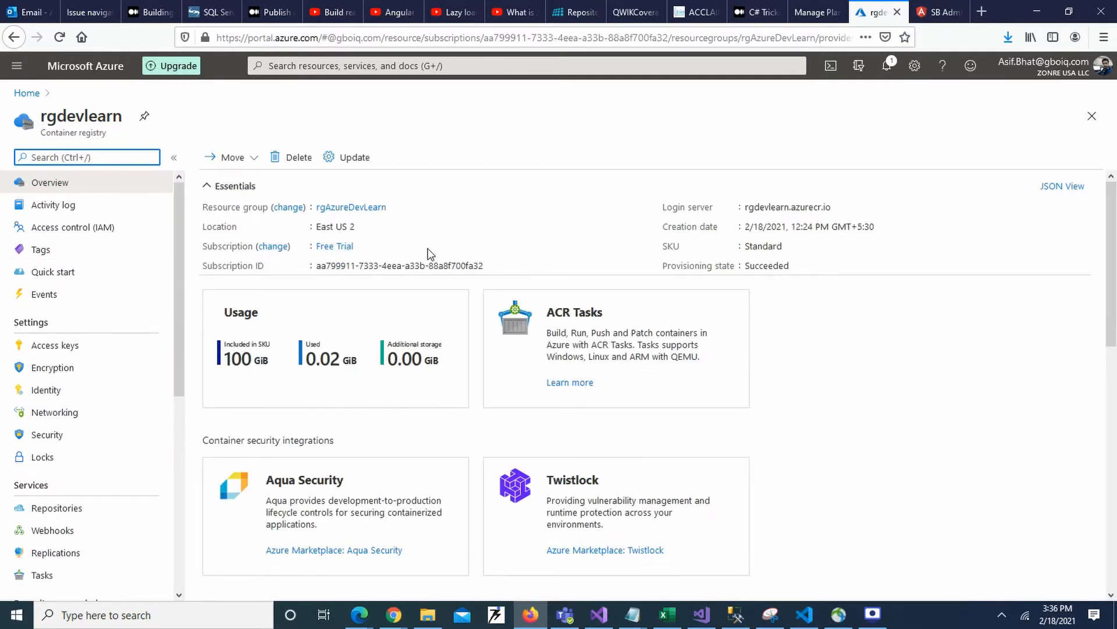
pyautogui.click(53, 514)
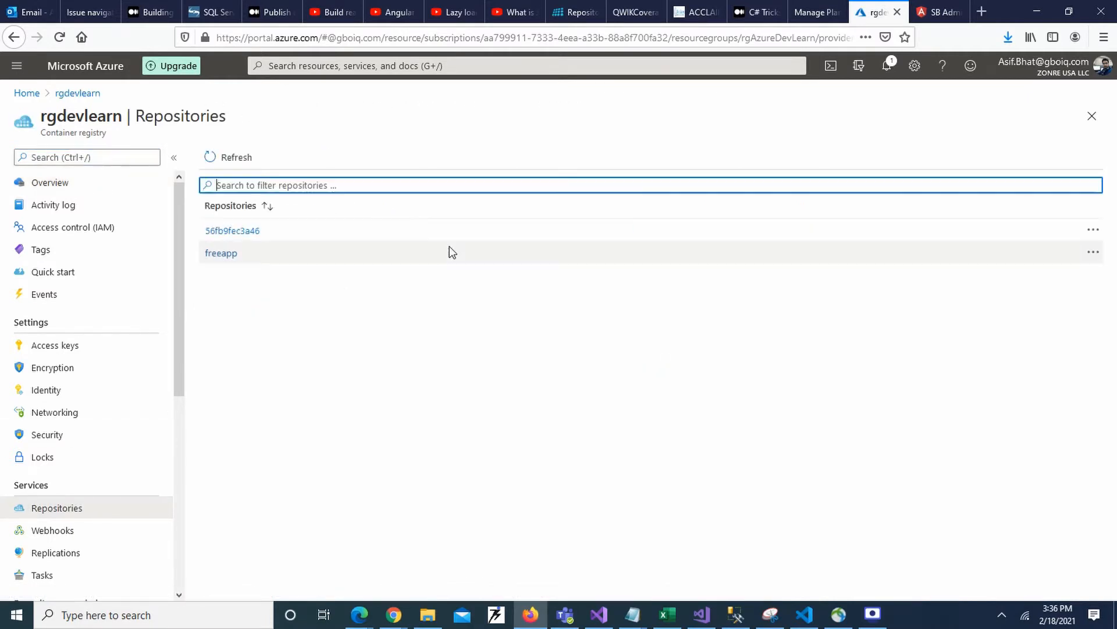
pyautogui.click(225, 255)
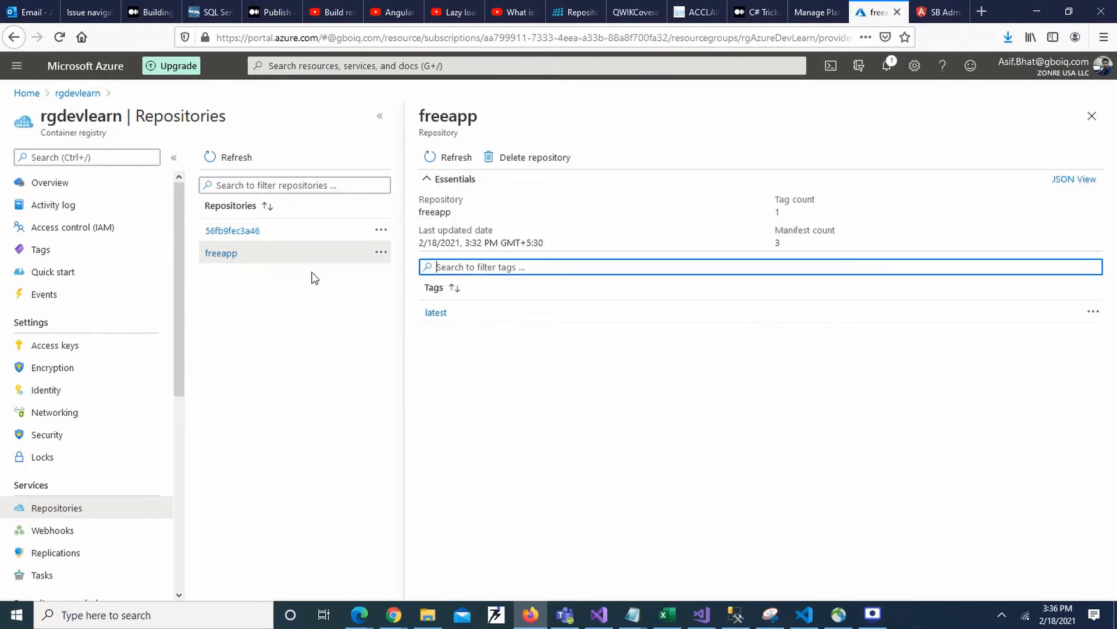
pyautogui.click(1094, 312)
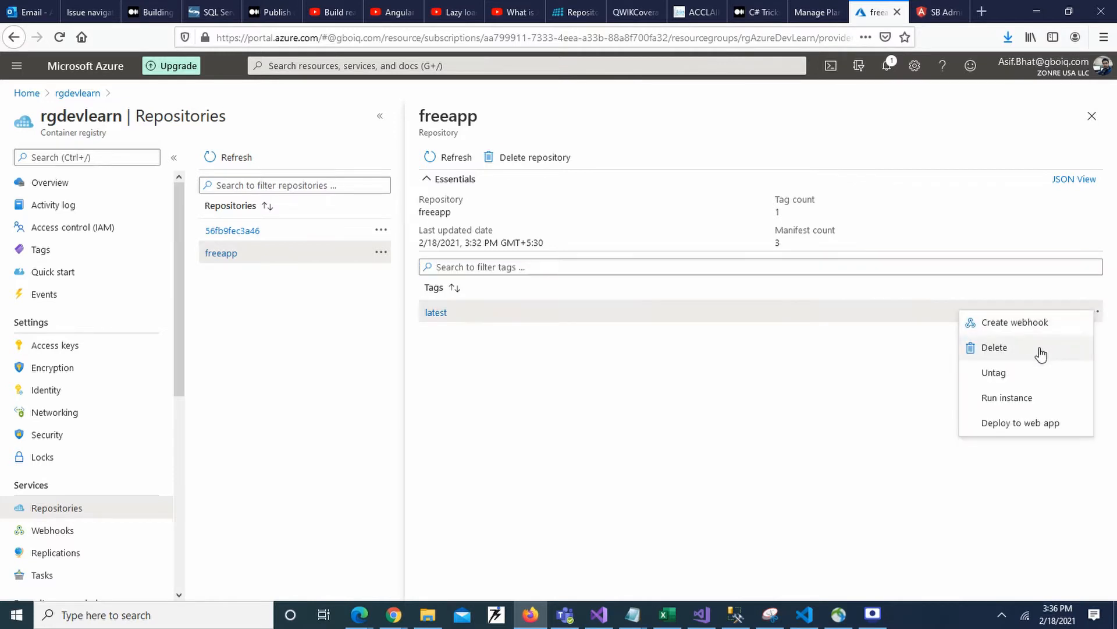
pyautogui.click(1013, 424)
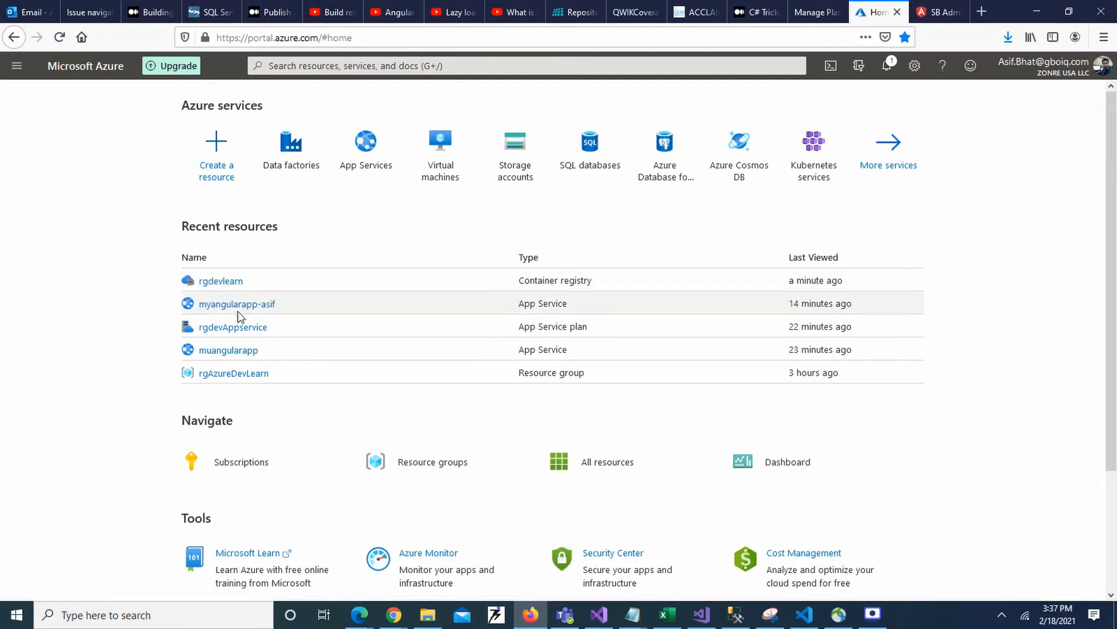
# - Open the myangularapp web app from the rgdevAppservice plan's app list and visit its azurewebsites.net URL
pyautogui.click(211, 325)
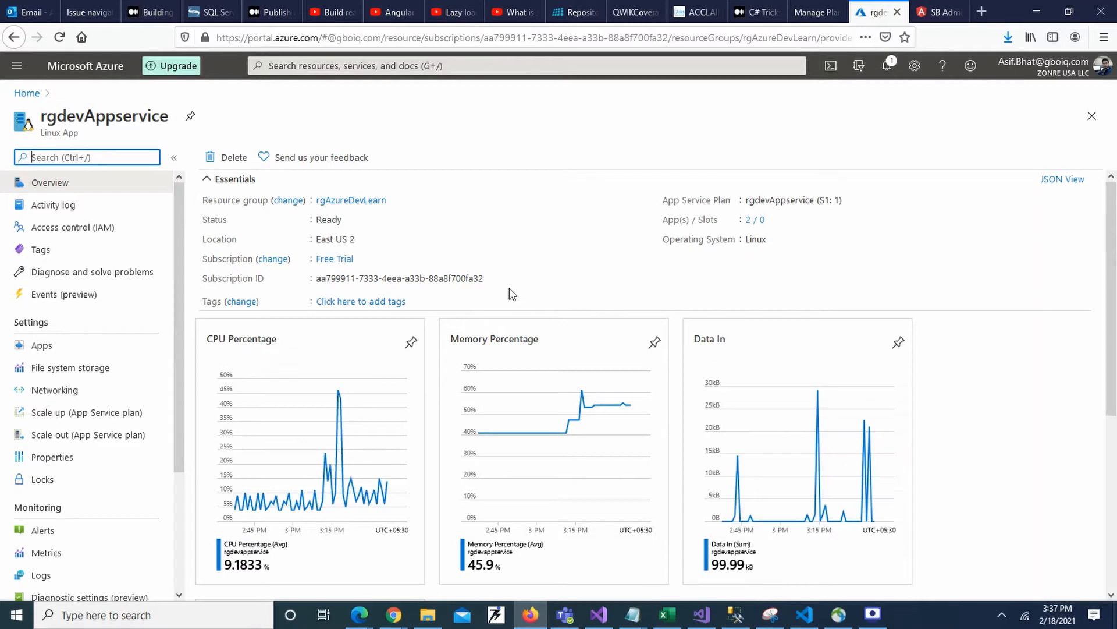
pyautogui.click(749, 221)
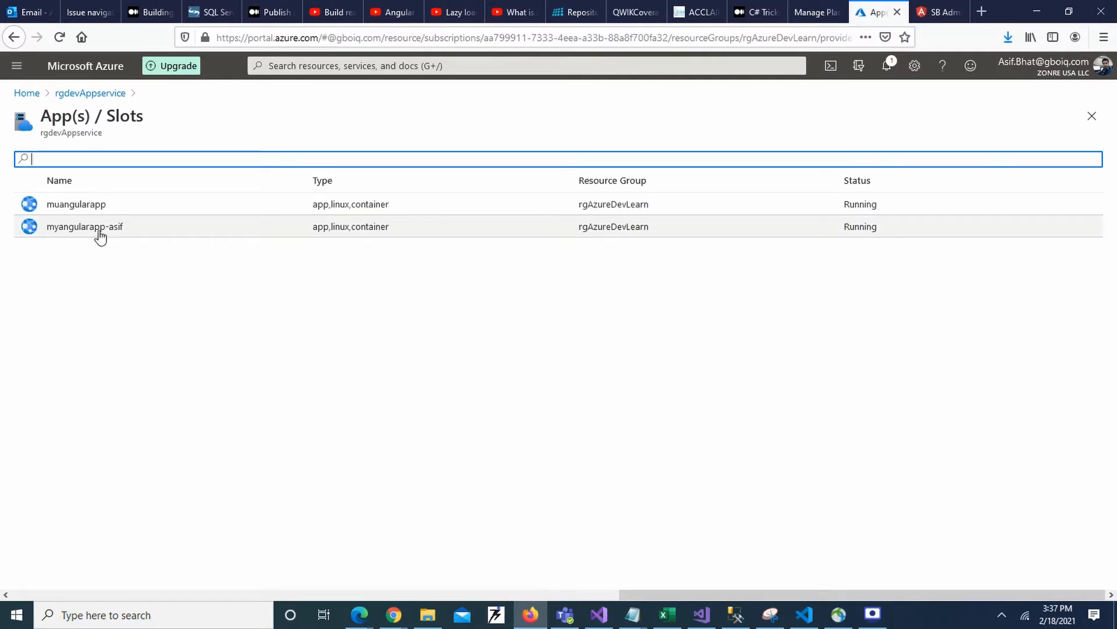
pyautogui.click(85, 227)
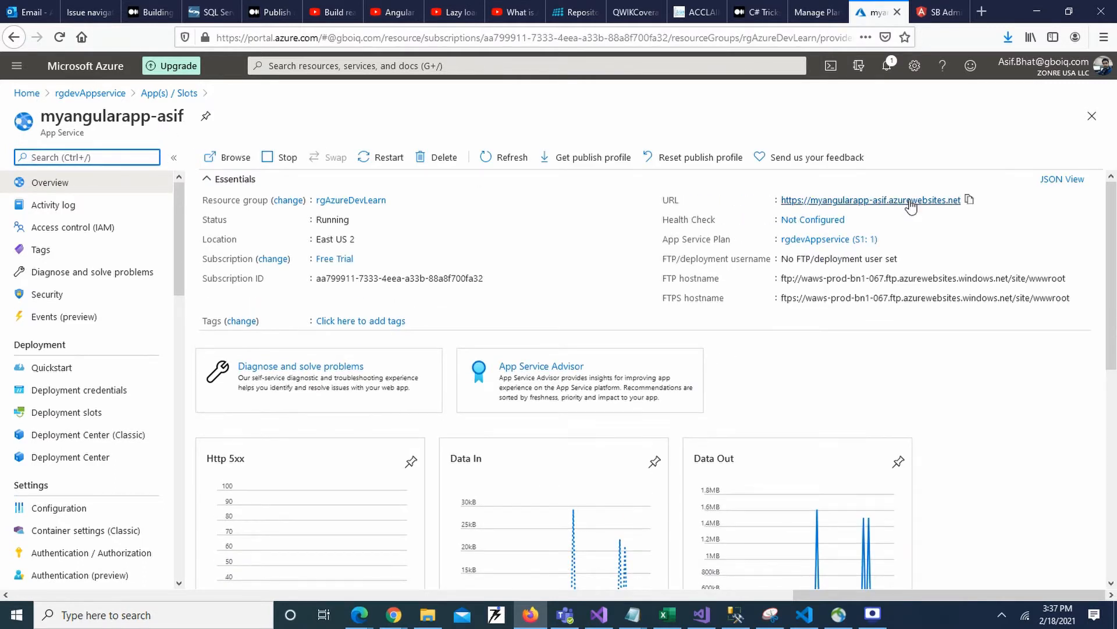
pyautogui.click(911, 201)
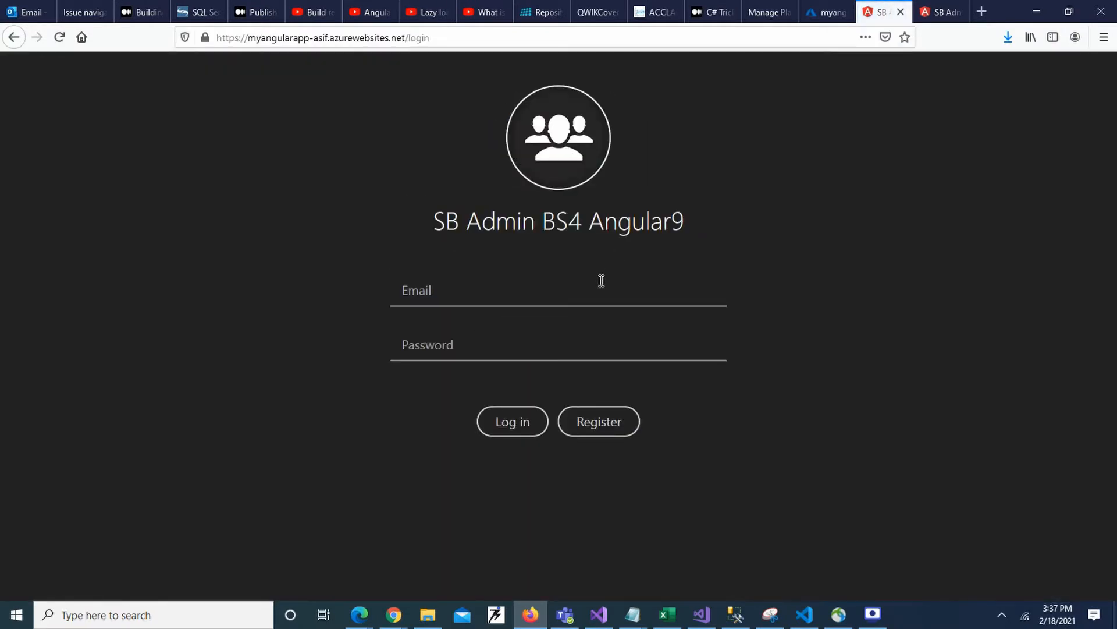
# - Log in to the deployed Angular site with the username test and the account password
pyautogui.click(601, 281)
pyautogui.write('test')
pyautogui.press('Tab')
pyautogui.write('test')
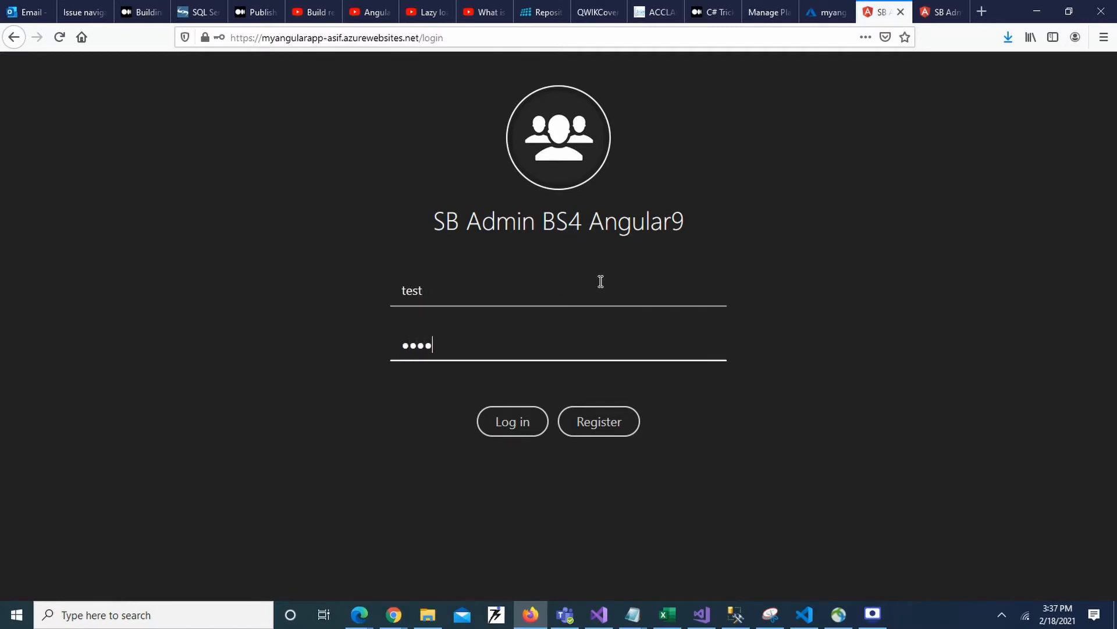
pyautogui.click(512, 421)
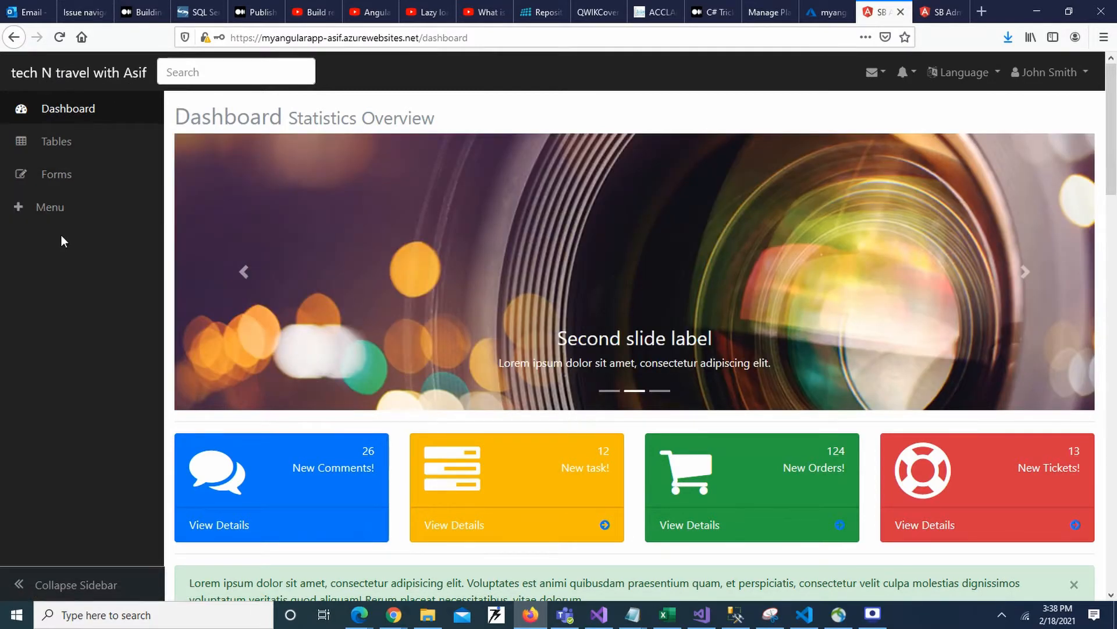
# - View the muangularapp dashboard for comparison and return to the myangularapp overview in the Azure portal
pyautogui.hotkey('ctrl', 'Tab')
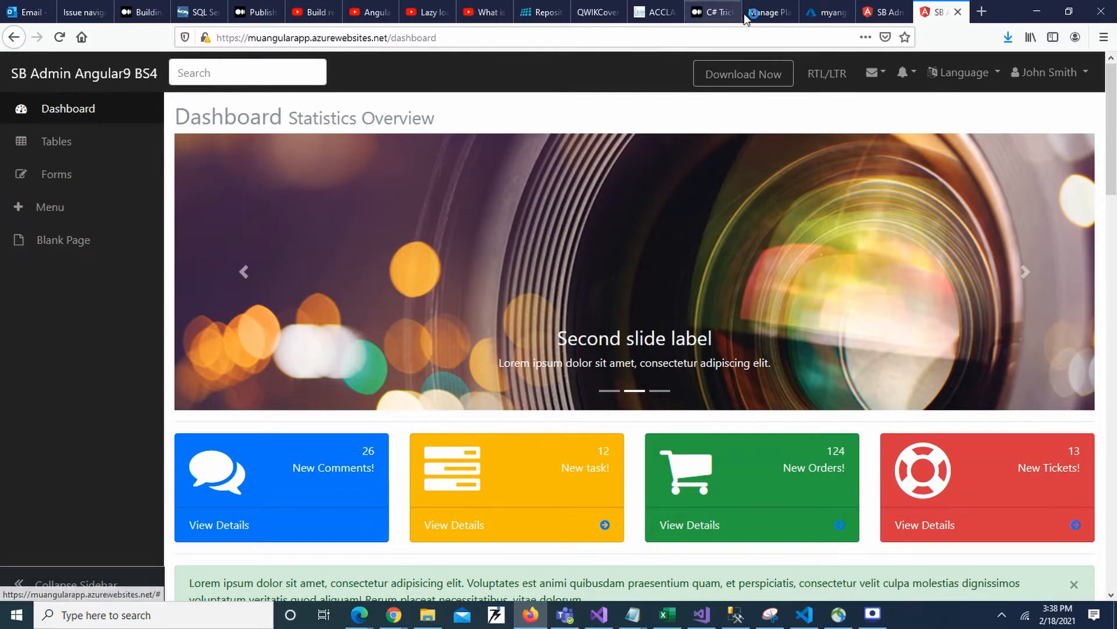
pyautogui.hotkey('ctrl', 'shift', 'Tab')
pyautogui.hotkey('ctrl', 'shift', 'Tab')
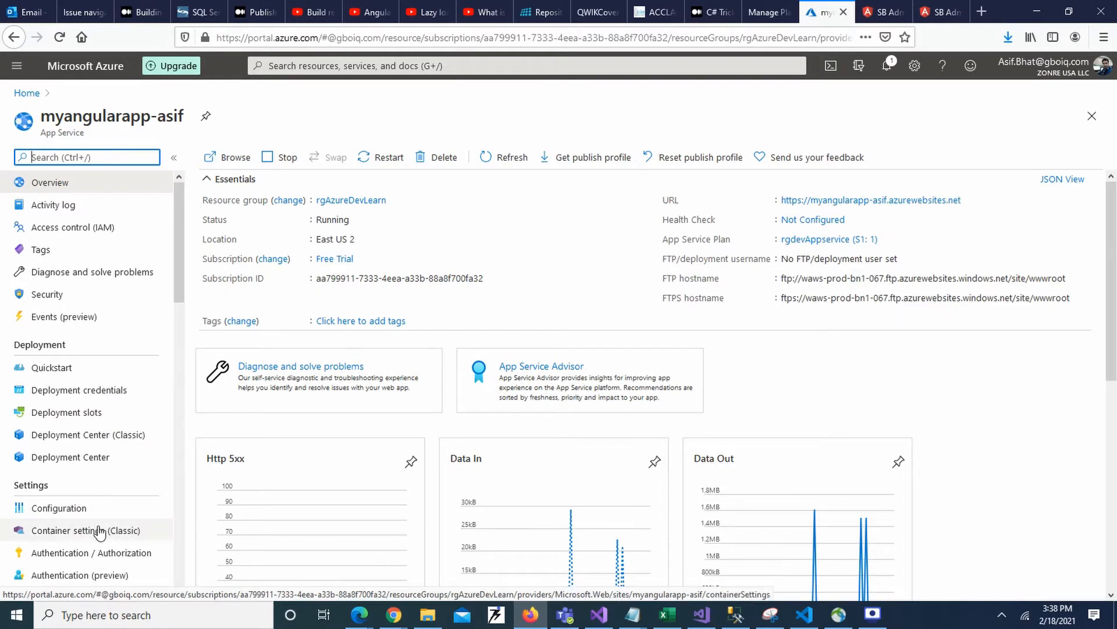
# - In the classic container settings, choose Azure Container Registry as source, image freeapp and tag latest, and save the configuration
pyautogui.click(96, 531)
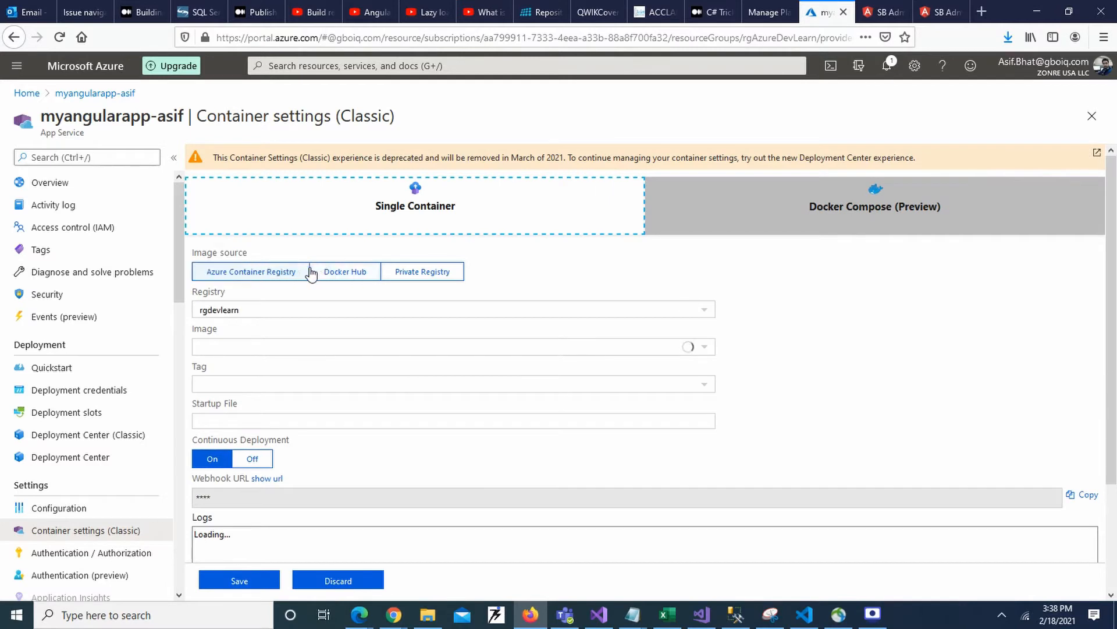
pyautogui.click(269, 274)
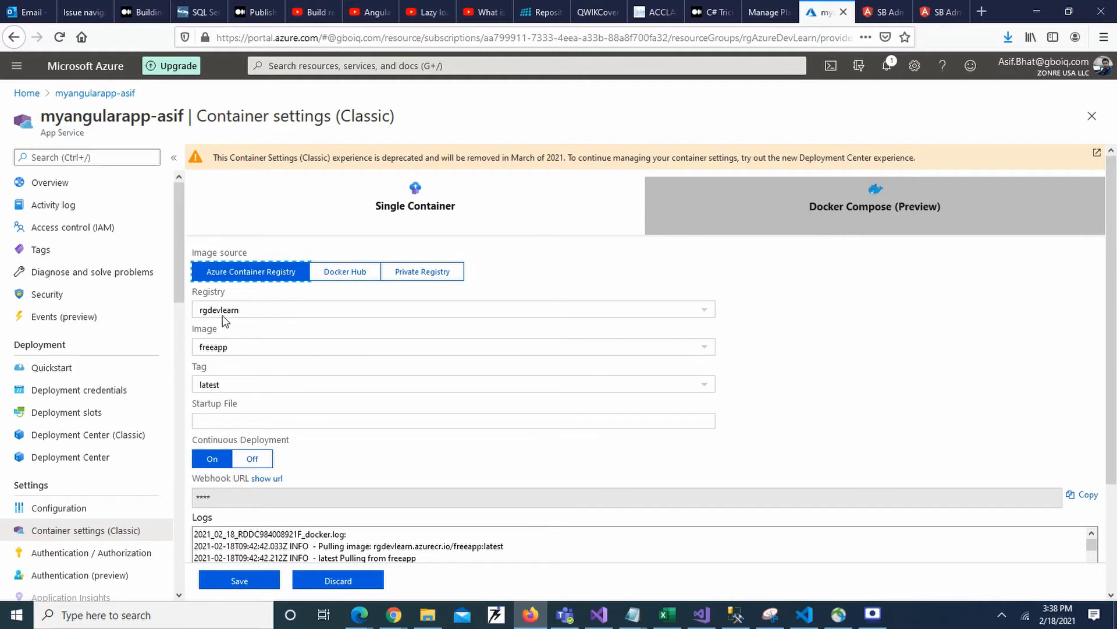
pyautogui.click(224, 348)
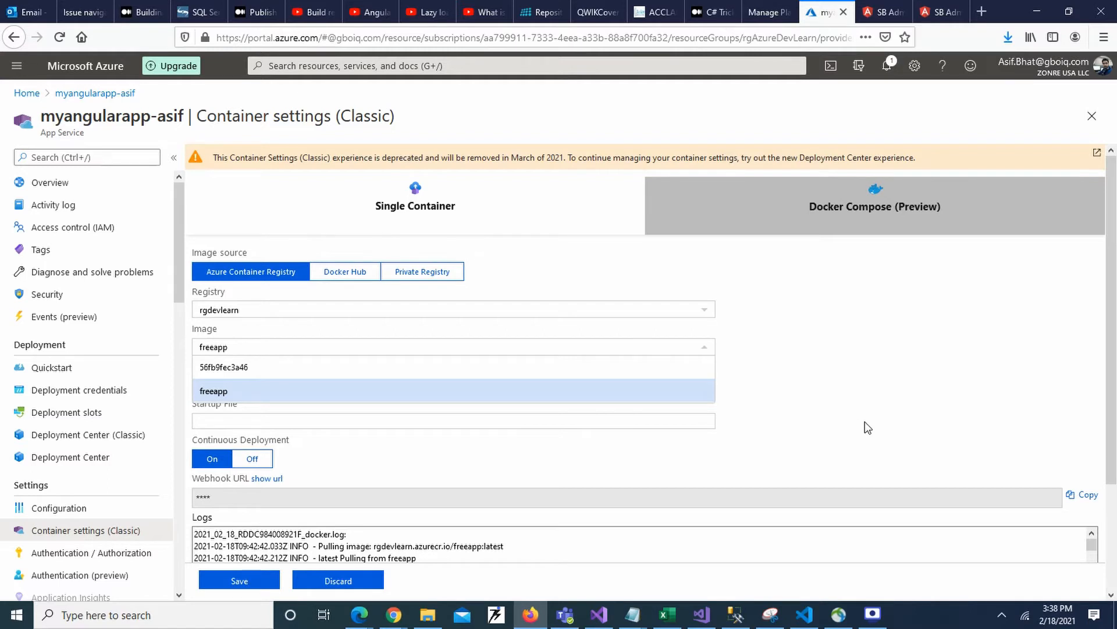
pyautogui.click(431, 392)
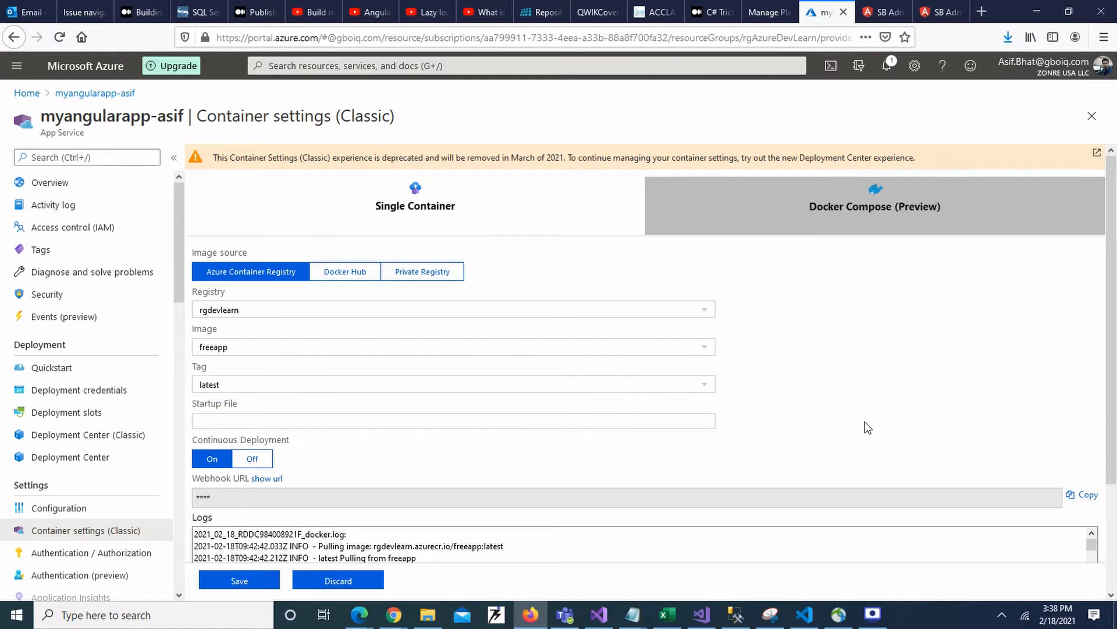
pyautogui.click(237, 384)
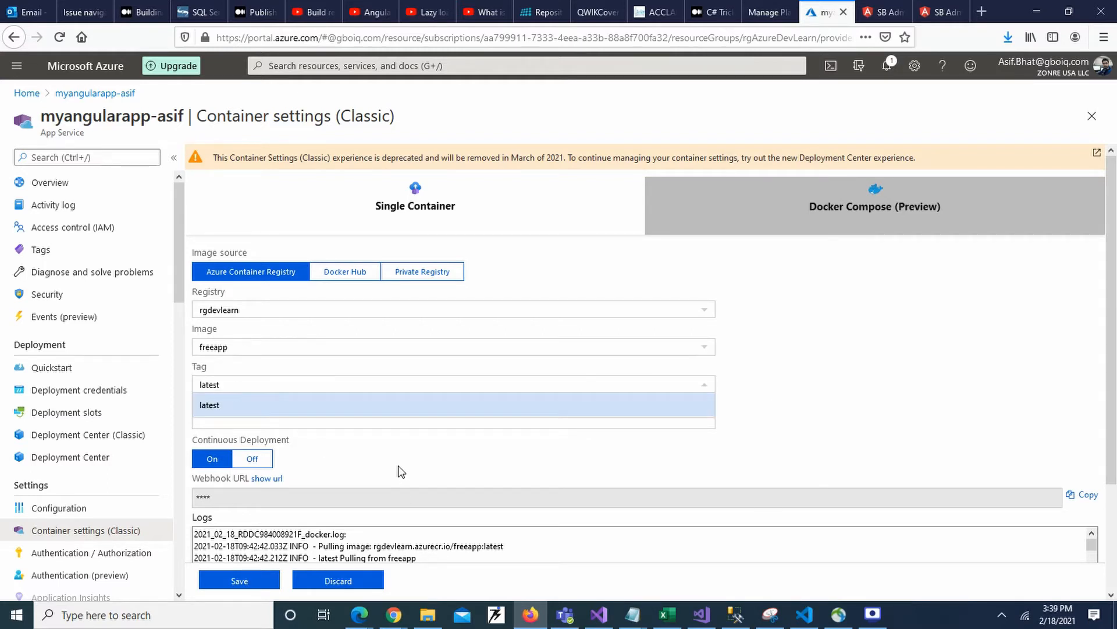
pyautogui.click(238, 407)
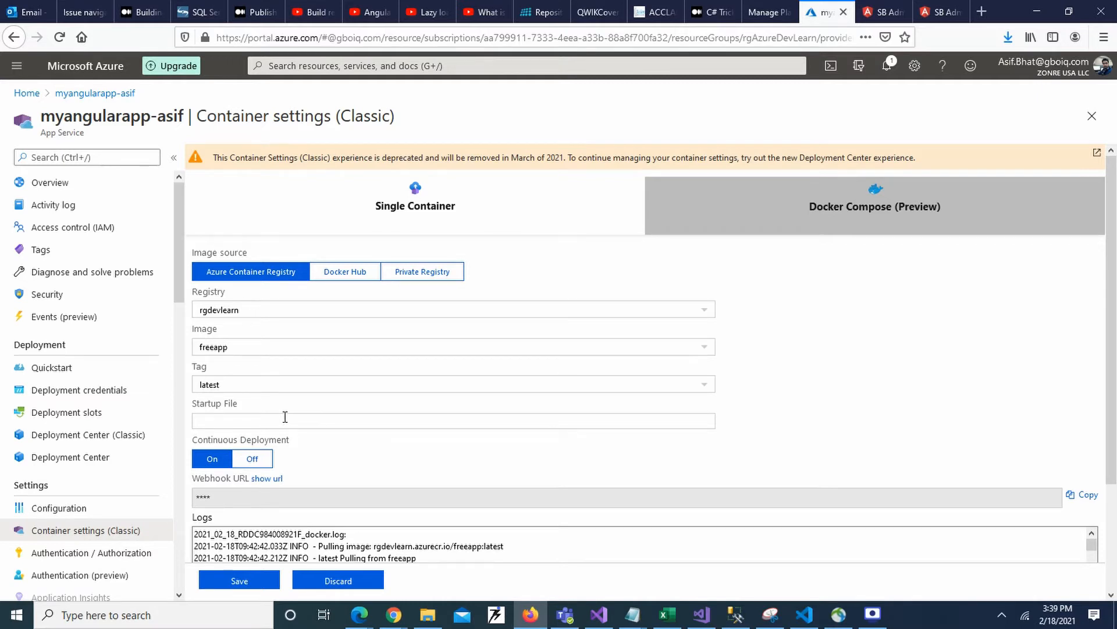
pyautogui.click(239, 581)
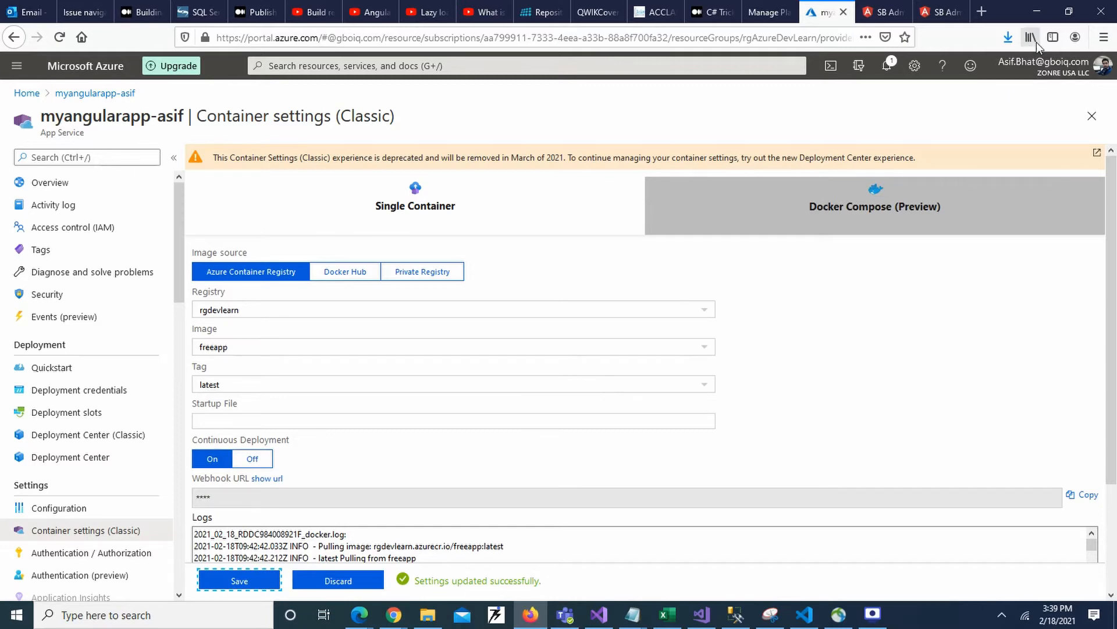
# - Compare the muangularapp dashboard with the newly deployed myangularapp dashboard and its heading
pyautogui.click(931, 7)
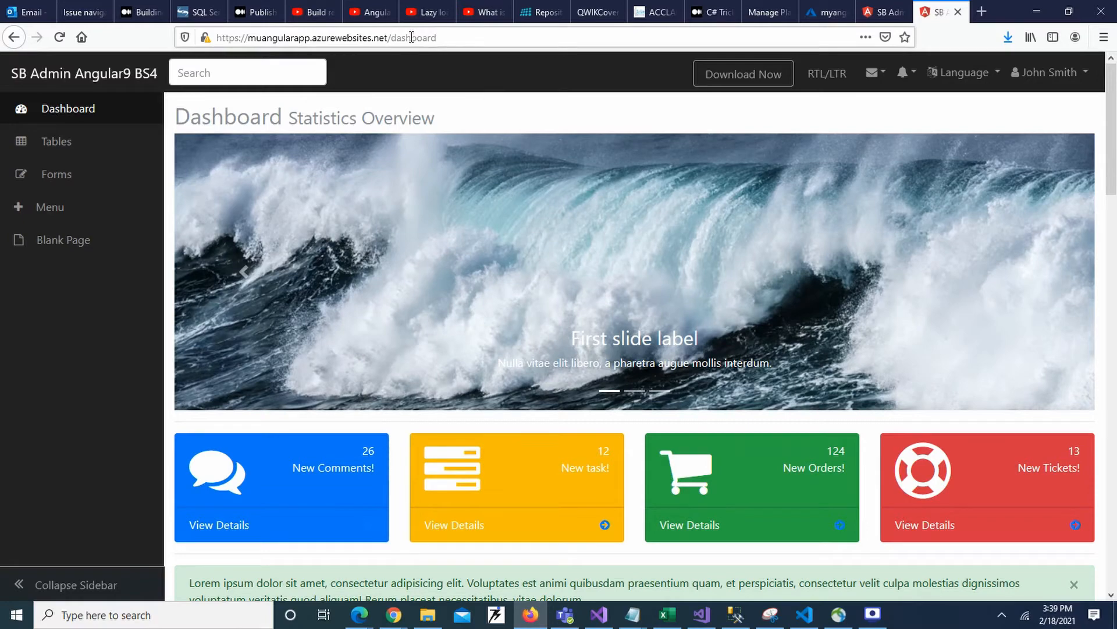
pyautogui.click(894, 7)
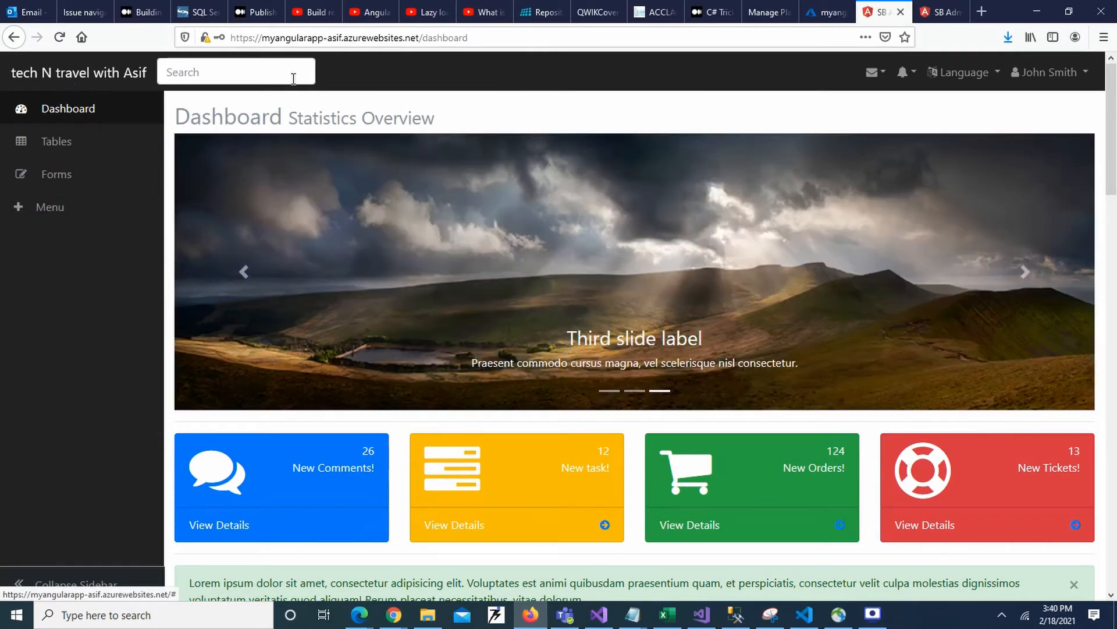
pyautogui.doubleClick(232, 116)
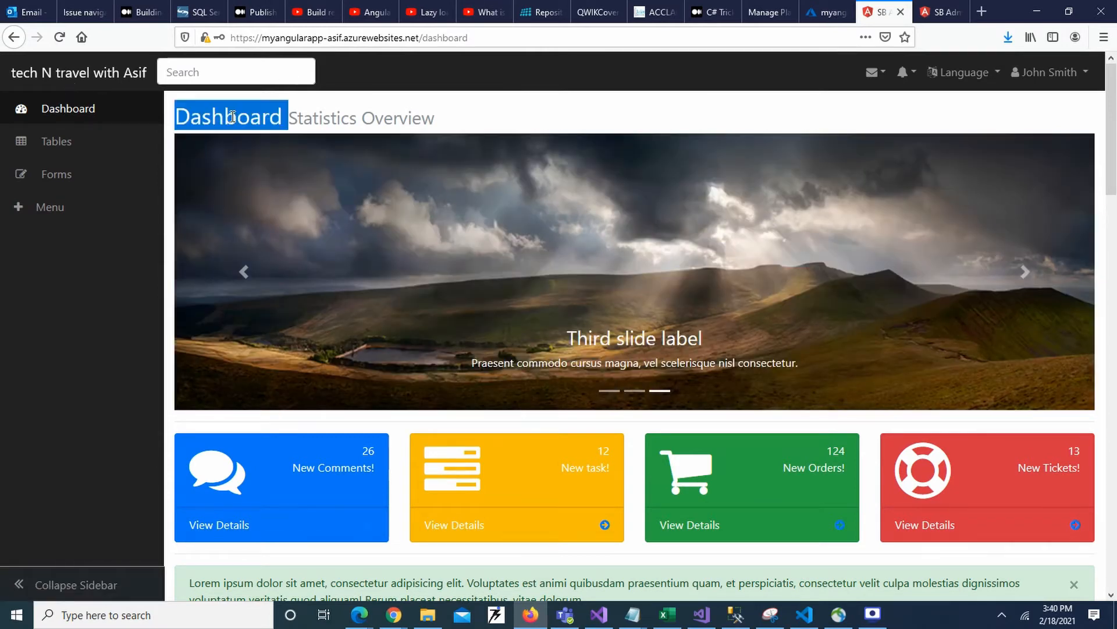
# - Switch to Visual Studio Code, open dashboard.component.html from the layout dashboard folder and look through its markup
pyautogui.click(436, 115)
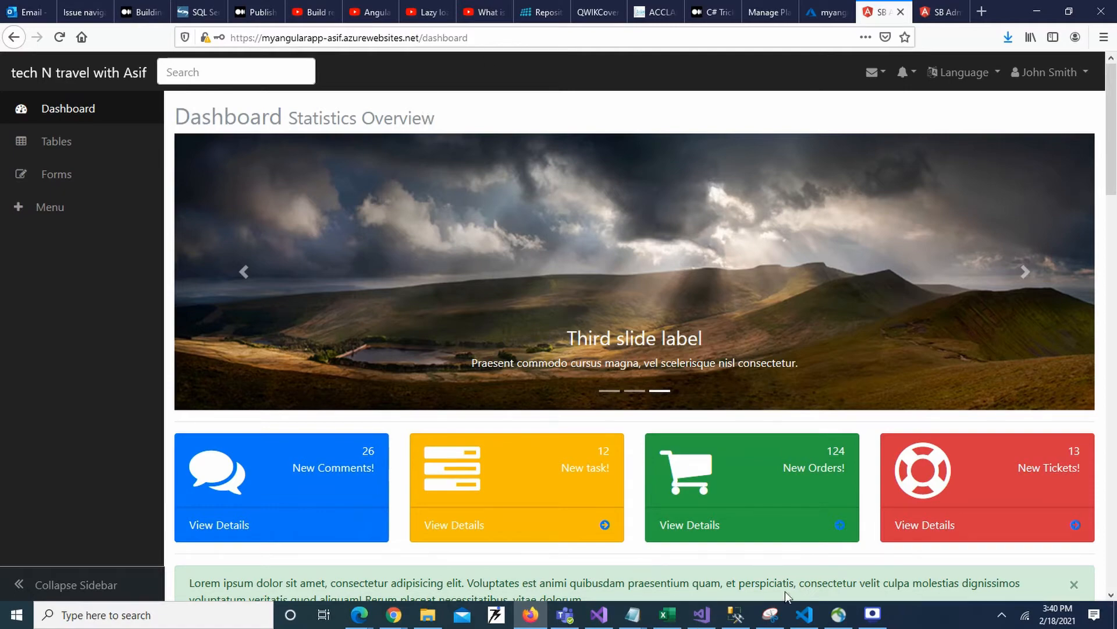
pyautogui.click(805, 618)
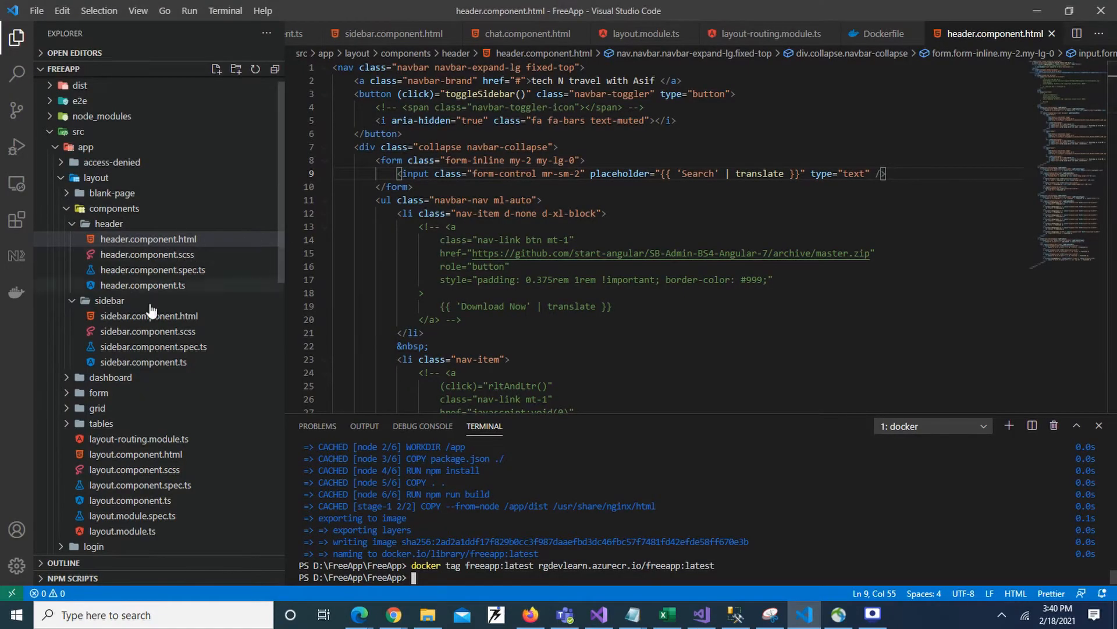
pyautogui.click(66, 378)
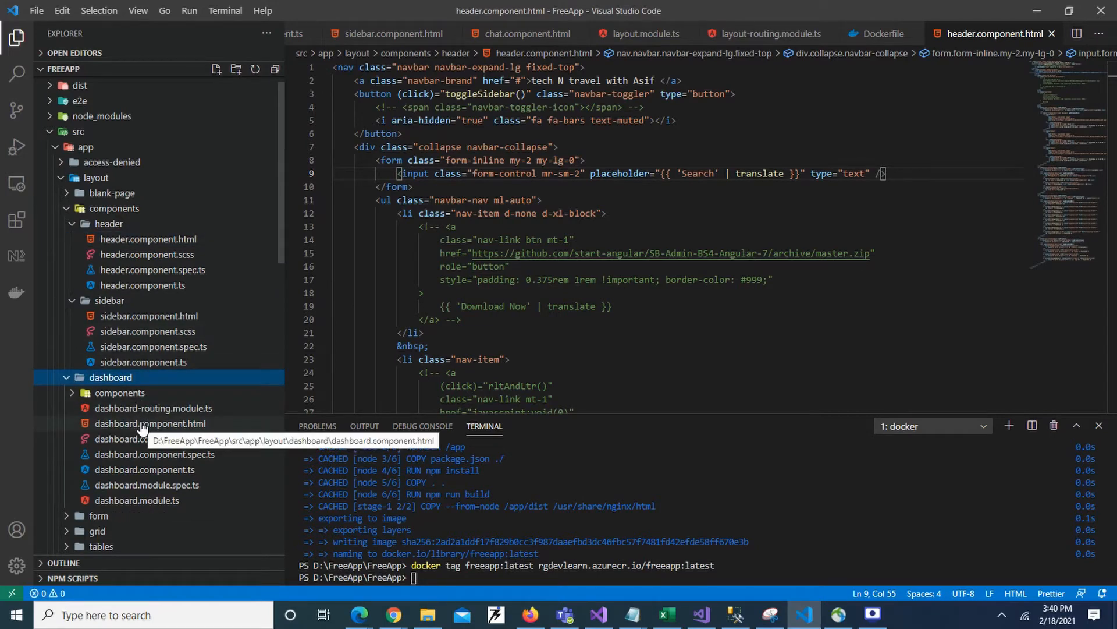
pyautogui.click(143, 424)
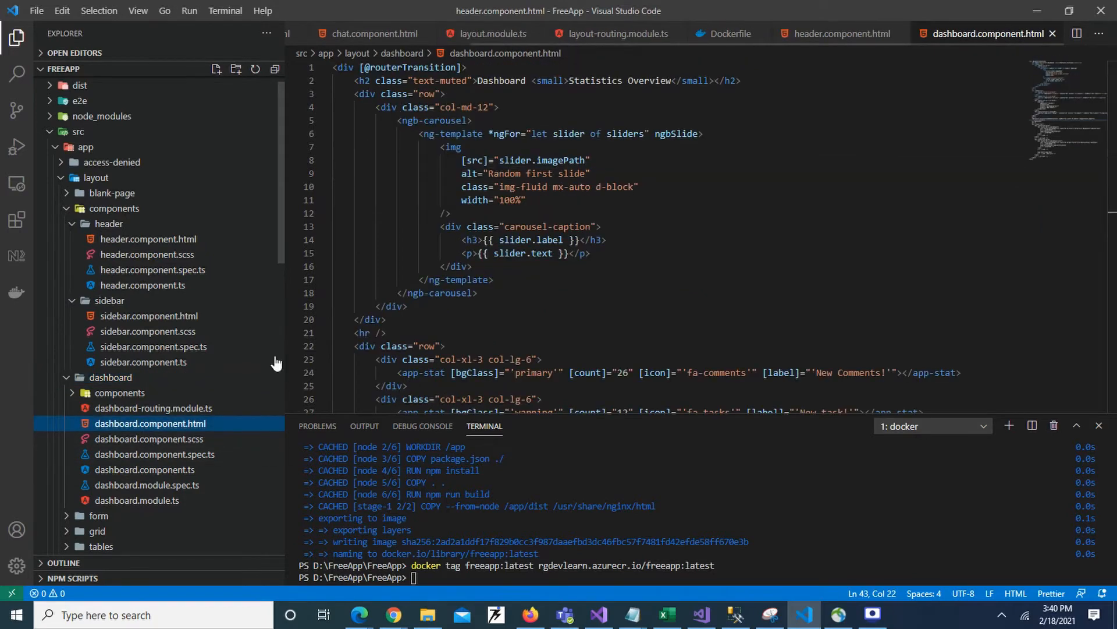
pyautogui.scroll(-1, 630, 263)
pyautogui.scroll(-6, 629, 263)
pyautogui.scroll(-3, 629, 263)
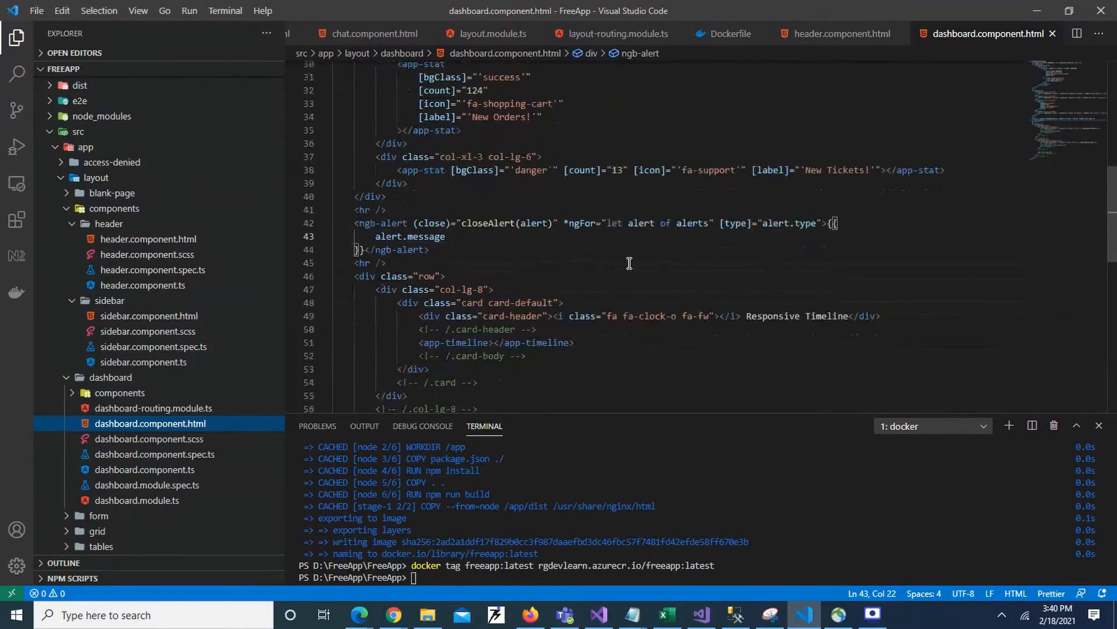
pyautogui.scroll(10, 634, 262)
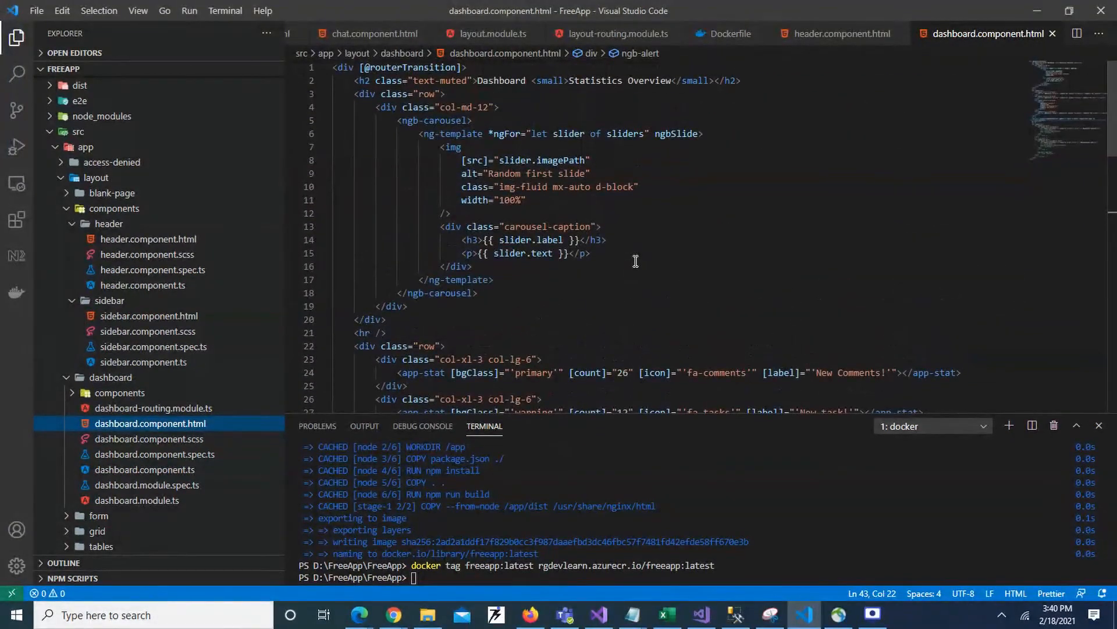
# - Compare the heading with the live dashboard, remove the word "Statistics" from the h2 heading in dashboard.component.html, and save the file
pyautogui.hotkey('alt', 'Tab')
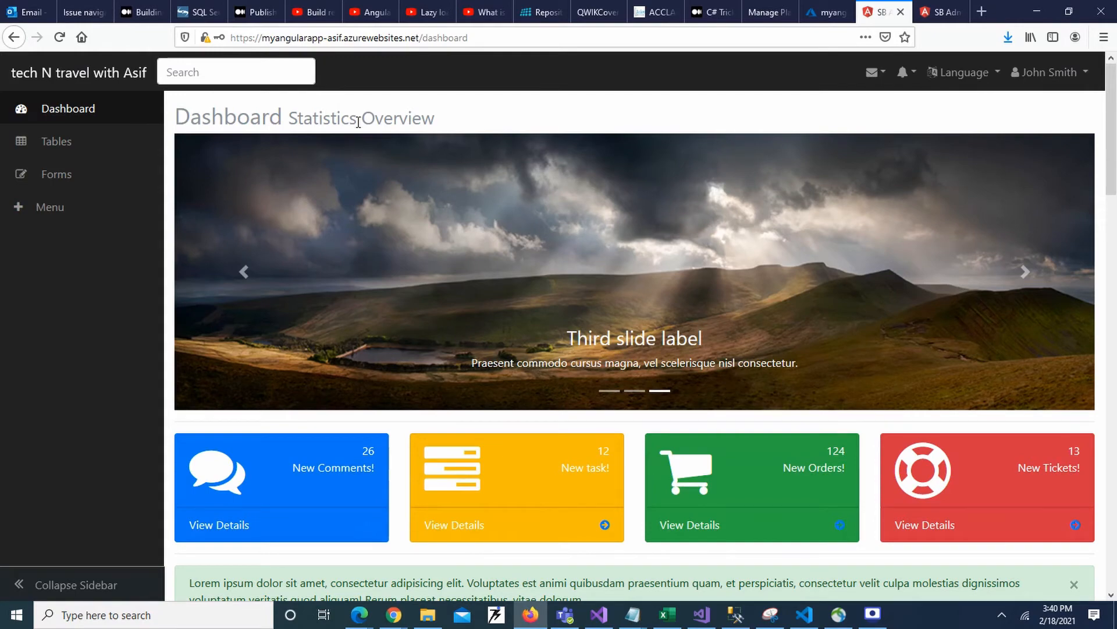
pyautogui.hotkey('alt', 'Tab')
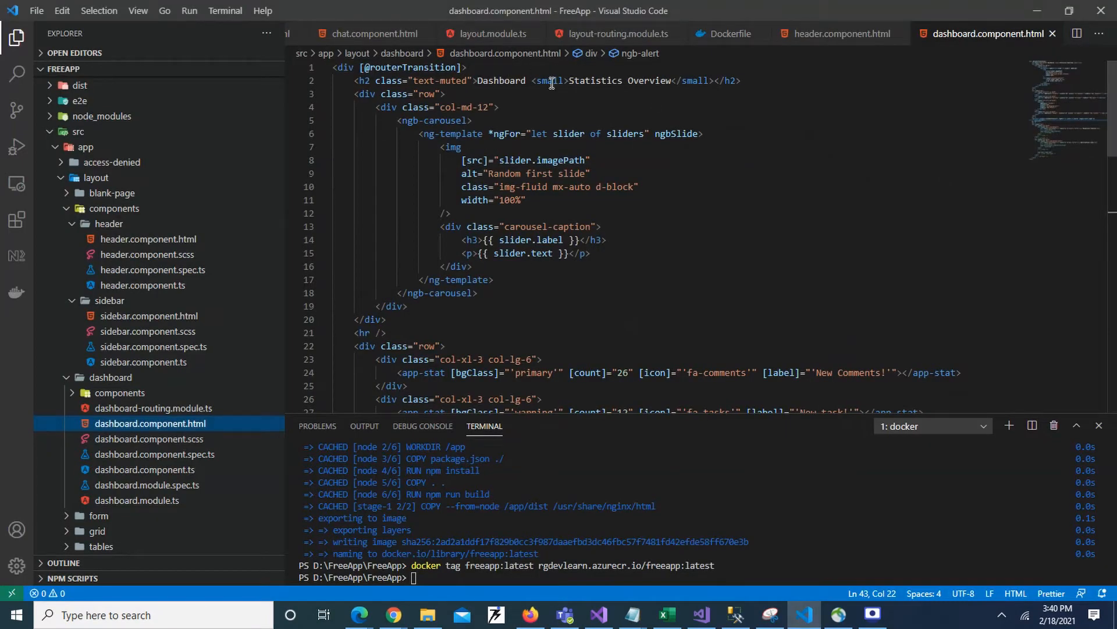
pyautogui.doubleClick(588, 80)
pyautogui.press('BackSpace')
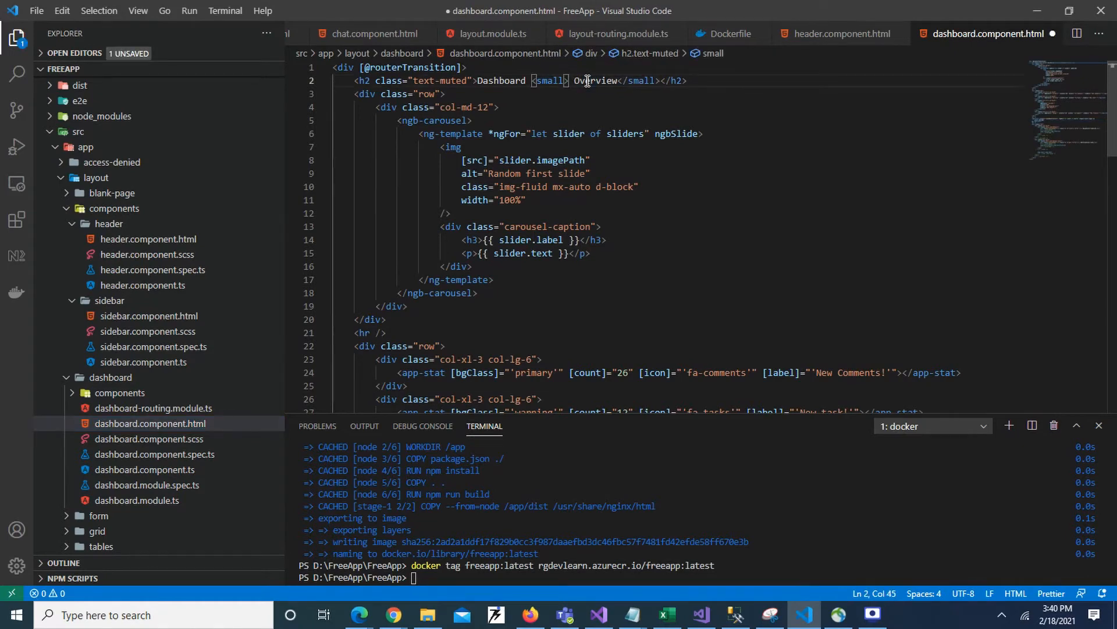
pyautogui.hotkey('ctrl', 's')
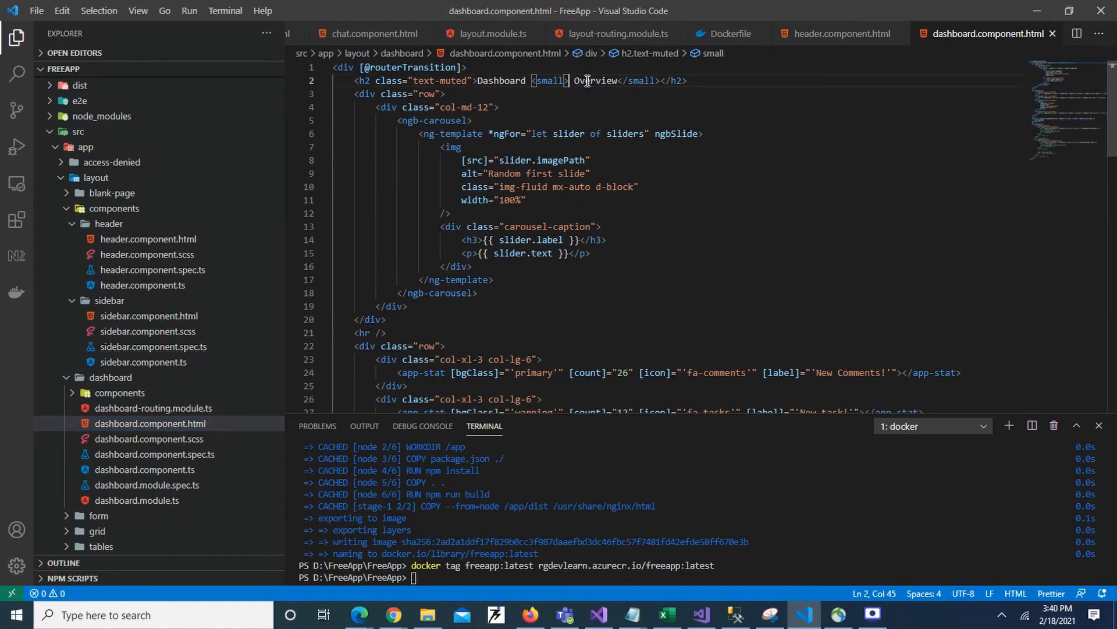
# - Rebuild the Docker image from the terminal with docker build -t freeapp:latest
pyautogui.click(625, 163)
pyautogui.click(435, 580)
pyautogui.press('Up')
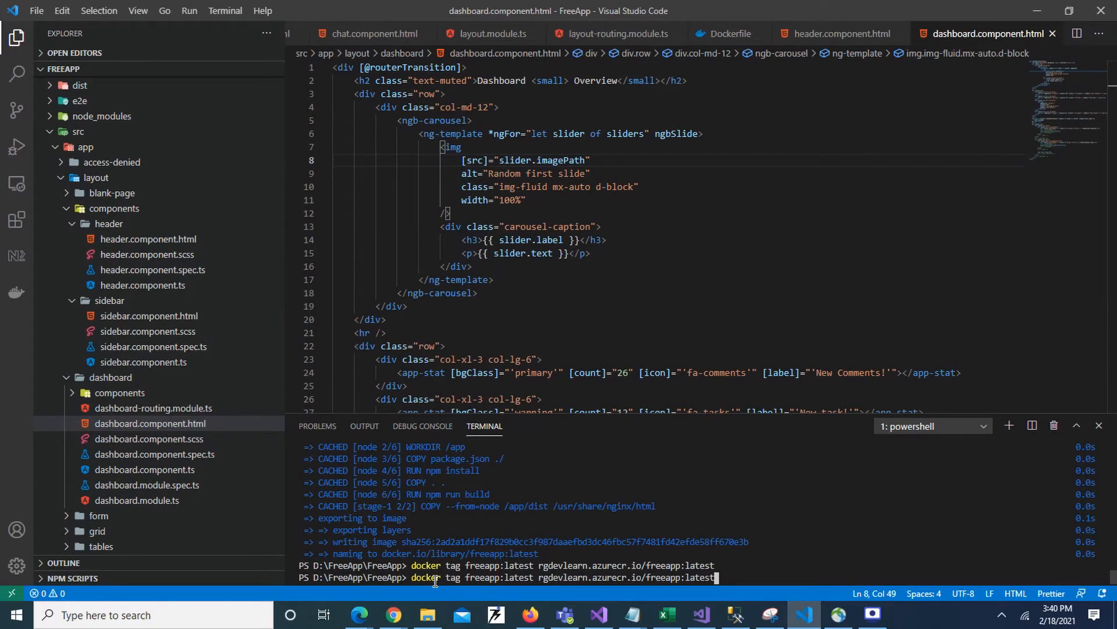
pyautogui.press('Up')
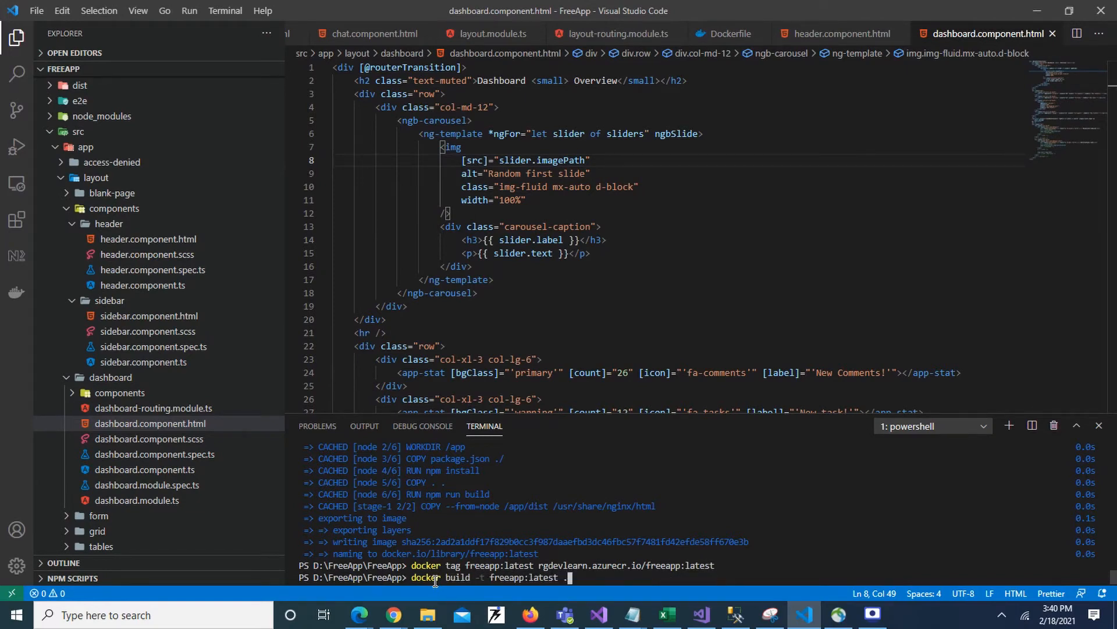
pyautogui.press('Up')
pyautogui.press('Down')
pyautogui.press('Return')
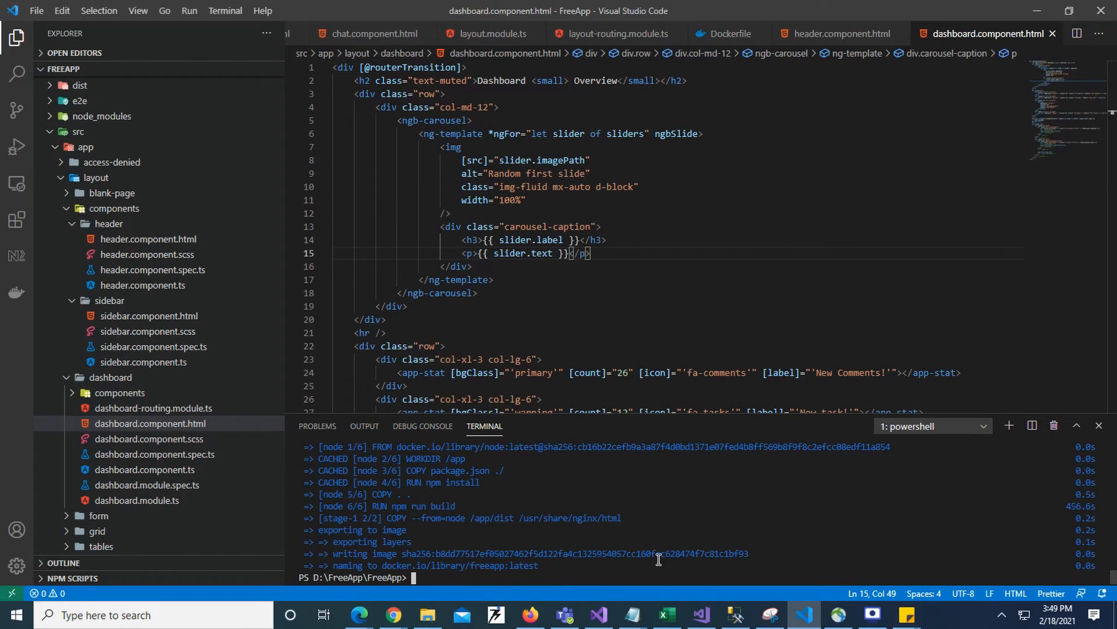
# - Tag the rebuilt image for the registry with docker tag freeapp:latest rgdevlearn.azurecr.io/freeapp:latest
pyautogui.press('Up')
pyautogui.press('Up')
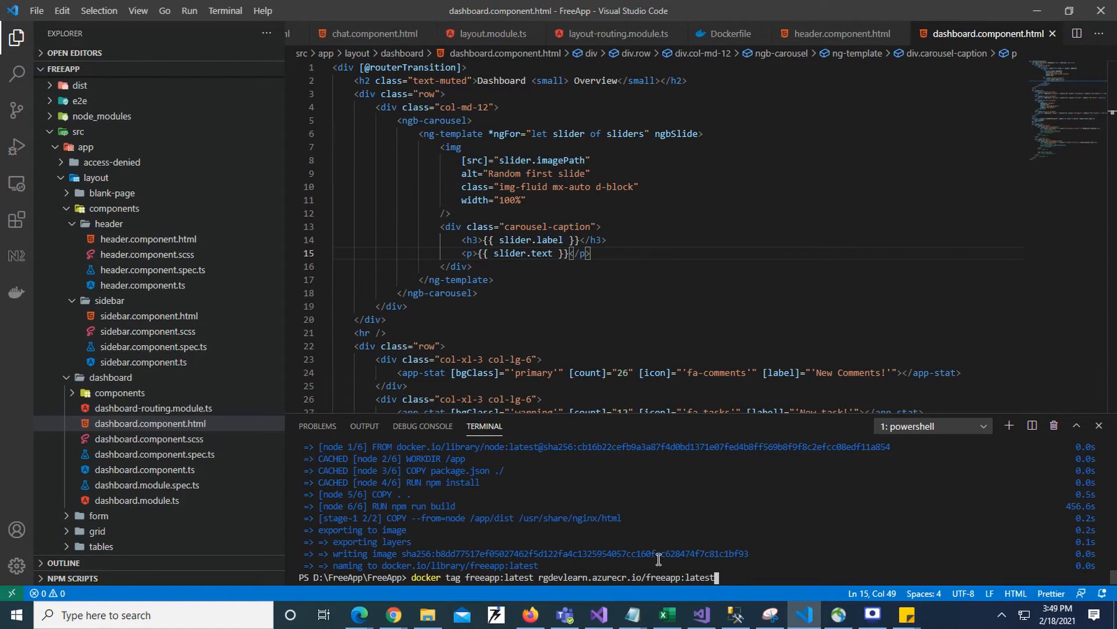
pyautogui.moveTo(542, 578); pyautogui.dragTo(648, 583)
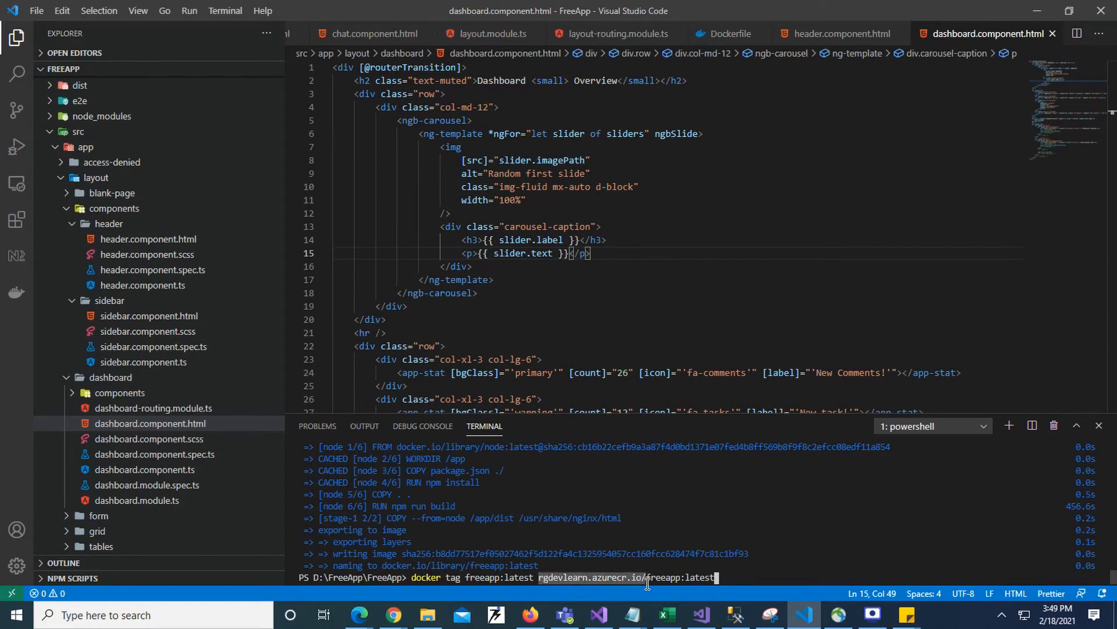
pyautogui.click(730, 579)
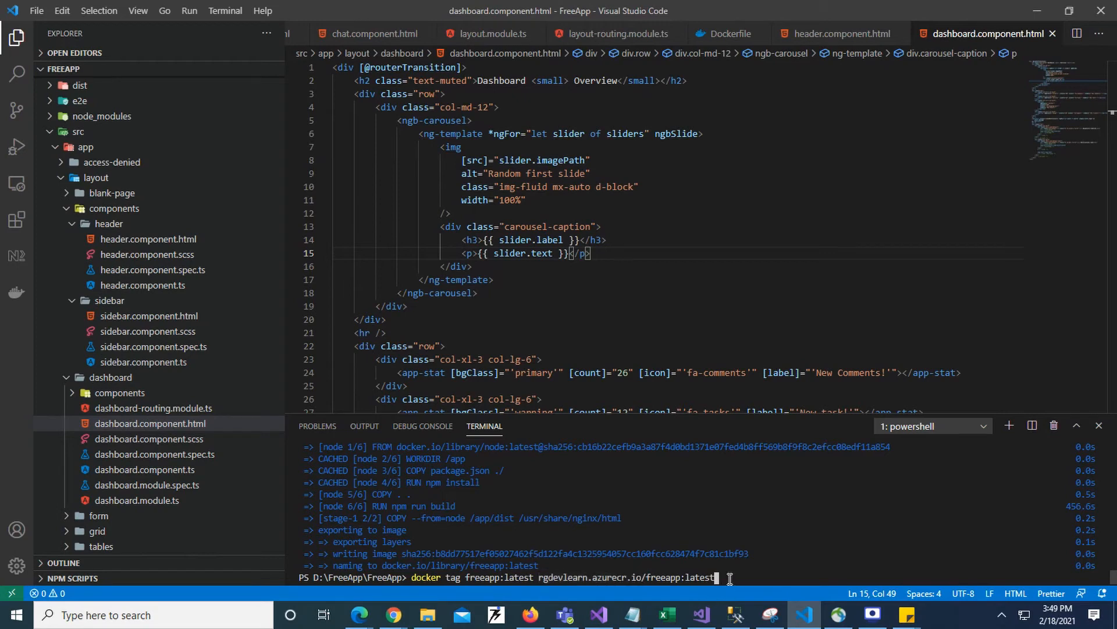
pyautogui.press('Return')
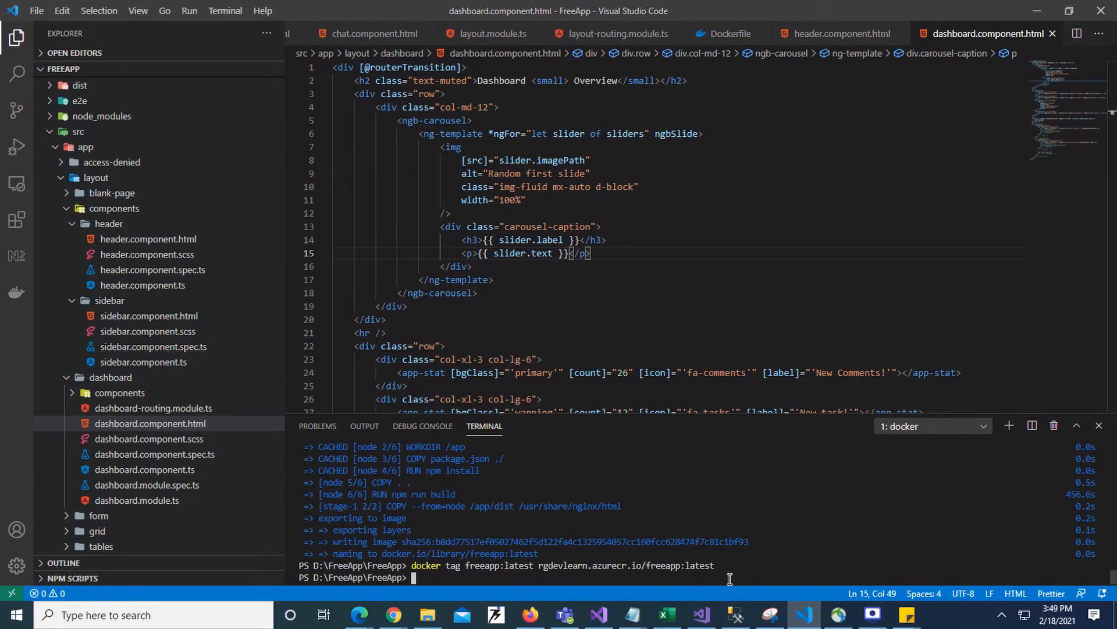
# - Enter docker push rgdevlearn.azurecr.io/freeapp:latest in the terminal to push the tagged image to the registry
pyautogui.press('Up')
pyautogui.press('Up')
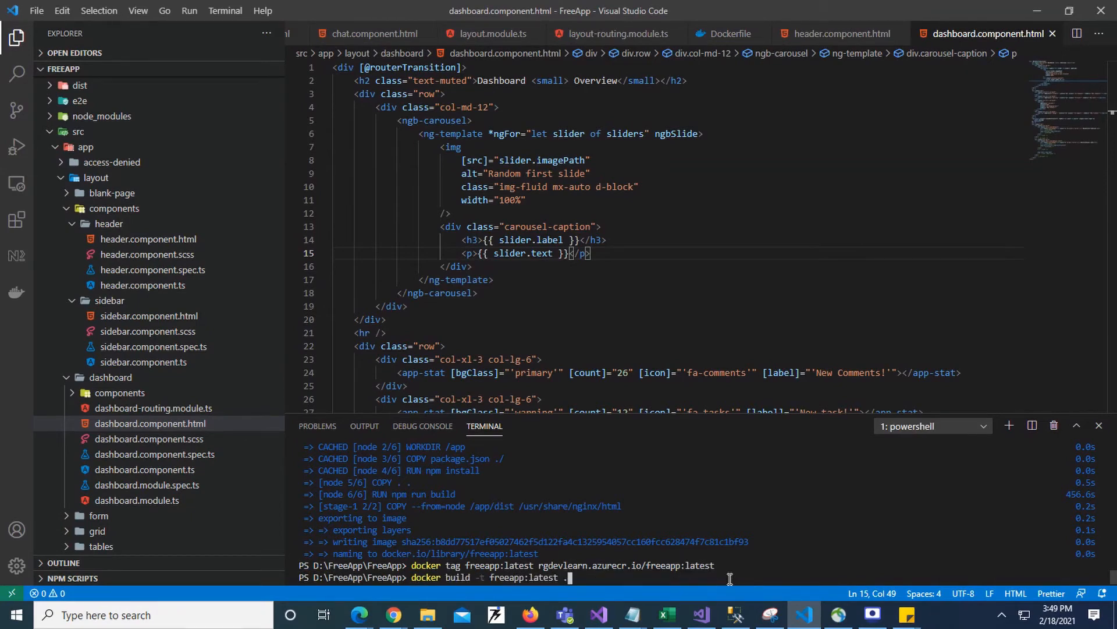
pyautogui.press('Up')
pyautogui.press('Up')
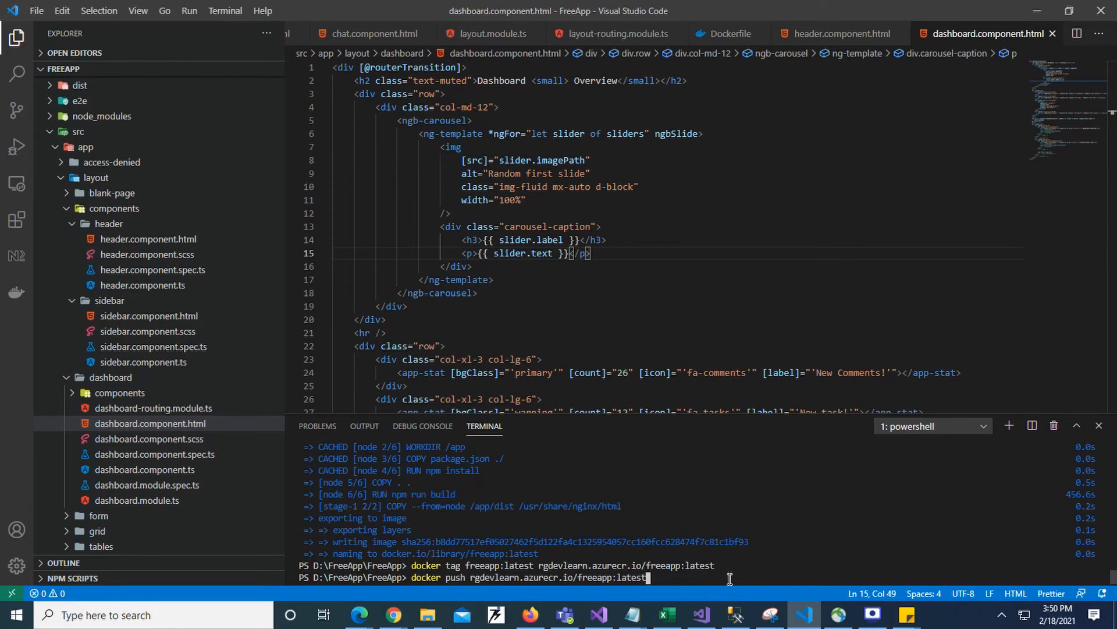
pyautogui.press('Left')
pyautogui.press('Left')
pyautogui.press('Left')
pyautogui.press('Left')
pyautogui.press('Left')
pyautogui.press('Left')
pyautogui.press('Left')
pyautogui.press('Left')
pyautogui.press('Left')
pyautogui.press('Left')
pyautogui.press('Left')
pyautogui.press('Left')
pyautogui.press('Left')
pyautogui.press('Right')
pyautogui.press('Right')
pyautogui.press('Right')
pyautogui.press('Right')
pyautogui.press('Right')
pyautogui.press('Right')
pyautogui.press('Right')
pyautogui.press('Right')
pyautogui.press('Right')
pyautogui.press('Right')
pyautogui.press('Right')
pyautogui.press('Right')
pyautogui.press('Right')
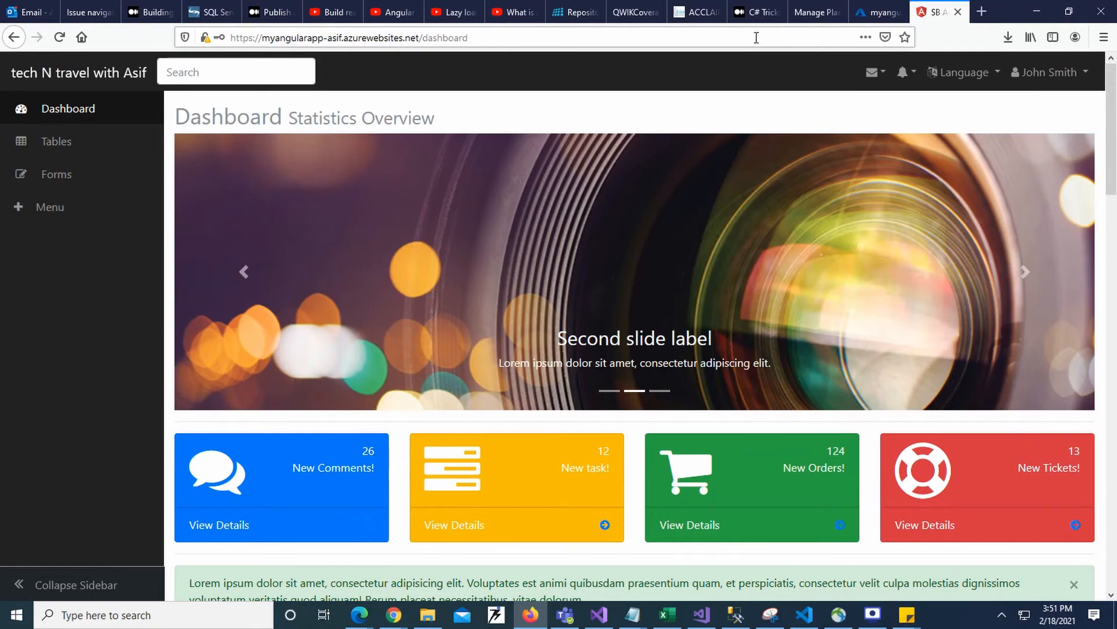
# - Remove the dashboard path from the myangularapp address in Firefox and load the site's root URL
pyautogui.click(755, 36)
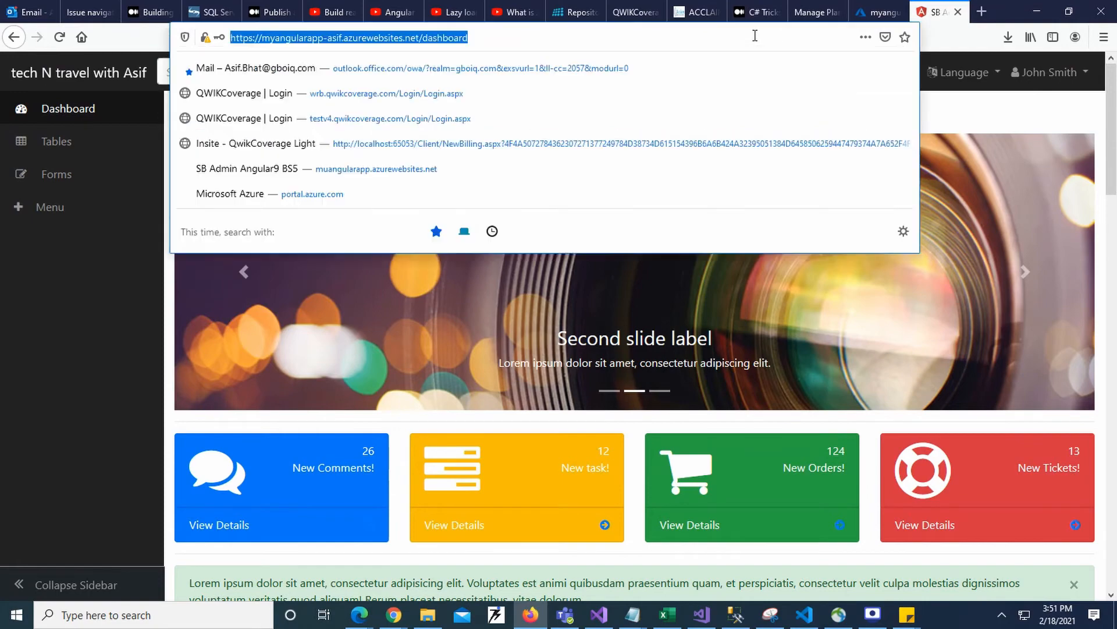
pyautogui.doubleClick(455, 37)
pyautogui.click(107, 316)
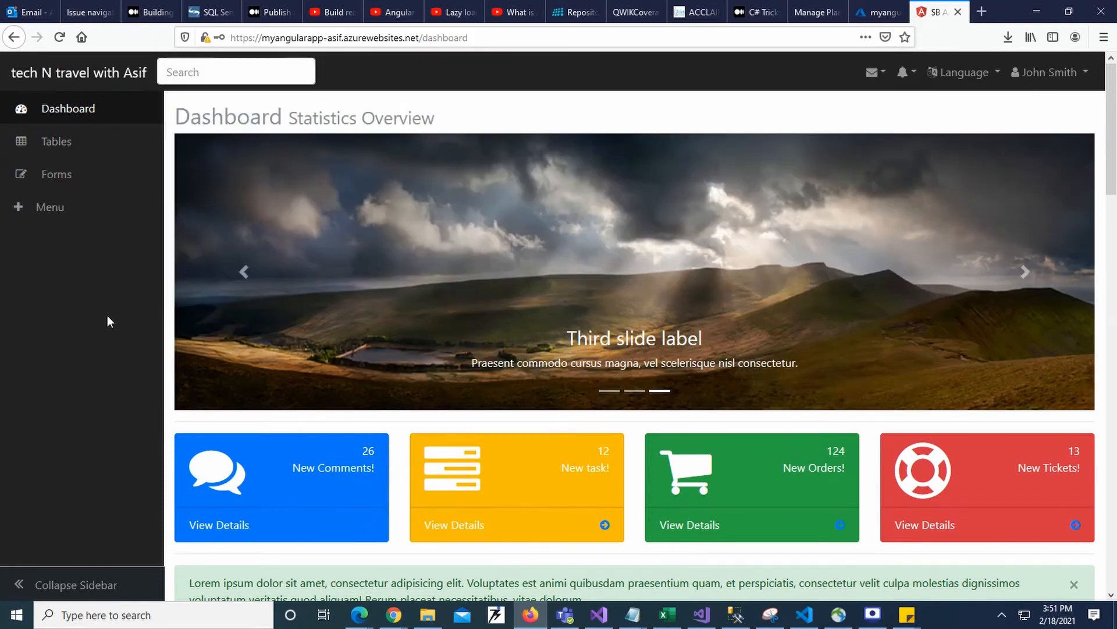
pyautogui.doubleClick(446, 37)
pyautogui.press('BackSpace')
pyautogui.press('BackSpace')
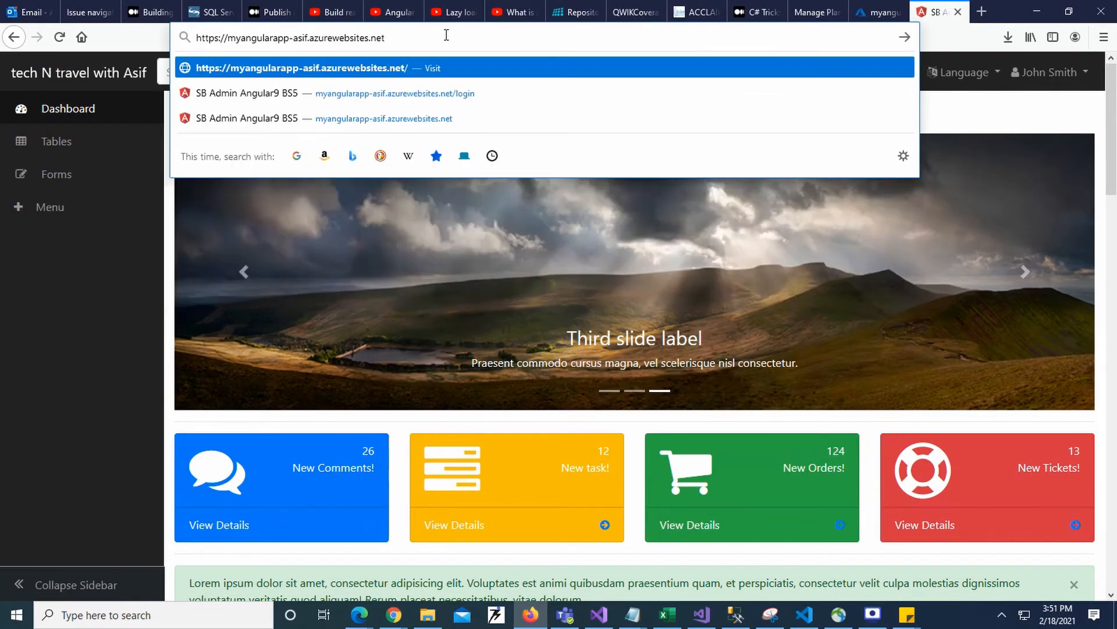
pyautogui.press('Return')
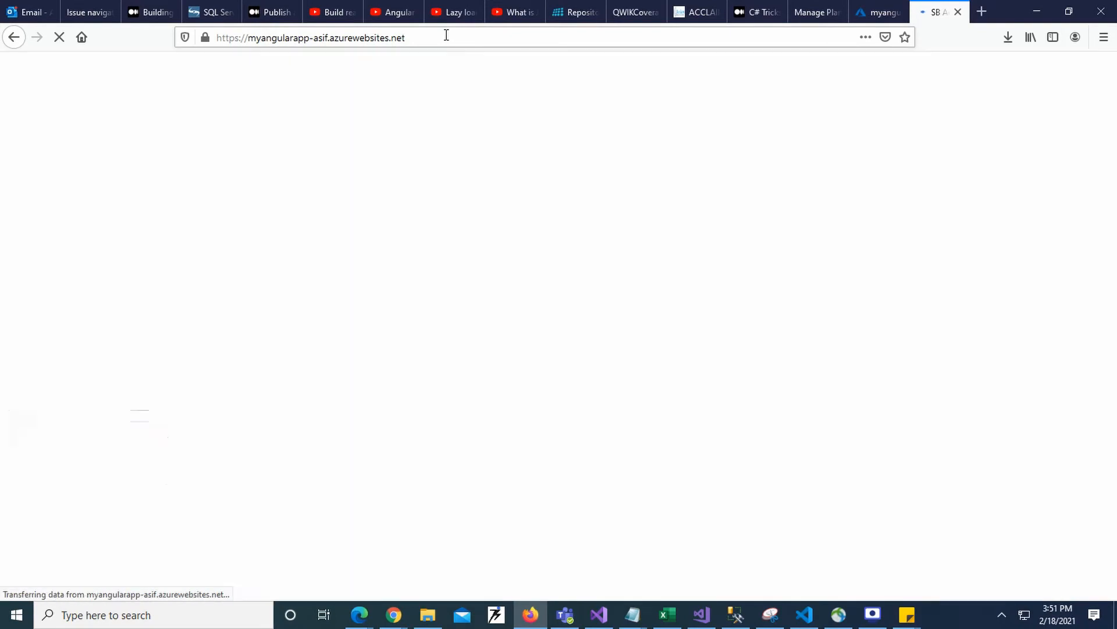
# - Copy the myangularapp dashboard address and load it in a new tab of a maximized Microsoft Edge window
pyautogui.click(446, 35)
pyautogui.moveTo(369, 625)
pyautogui.click(313, 565)
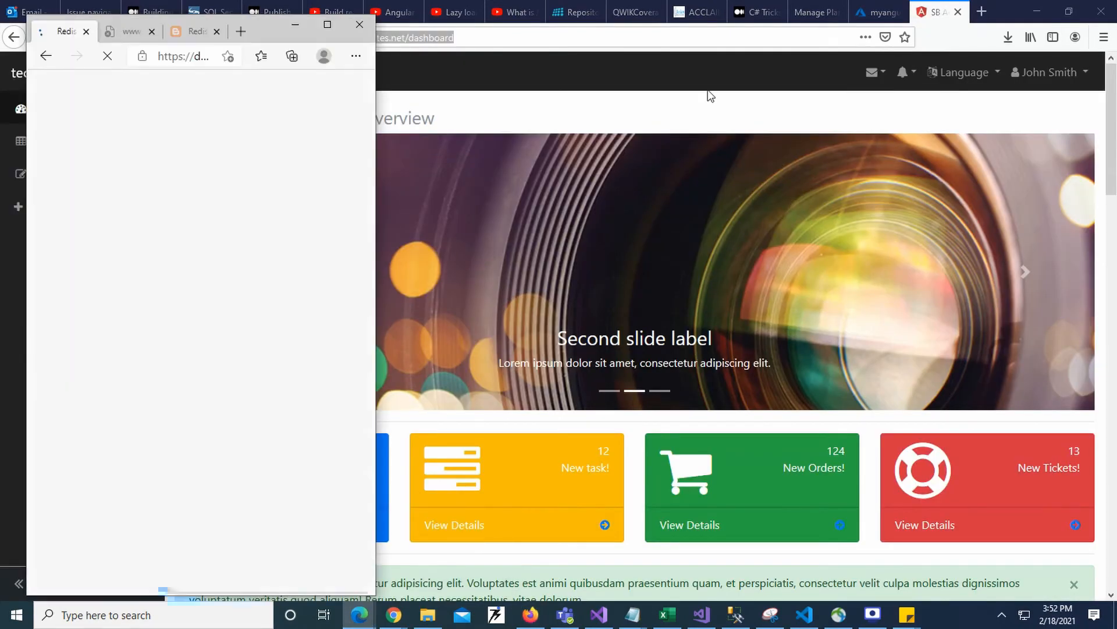
pyautogui.click(241, 32)
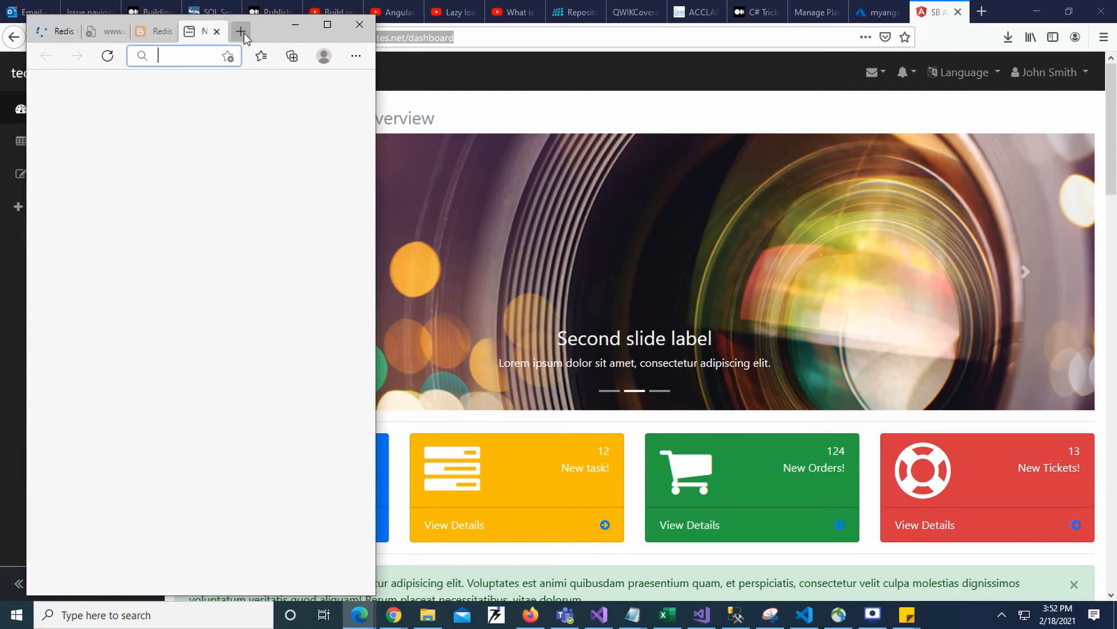
pyautogui.click(327, 24)
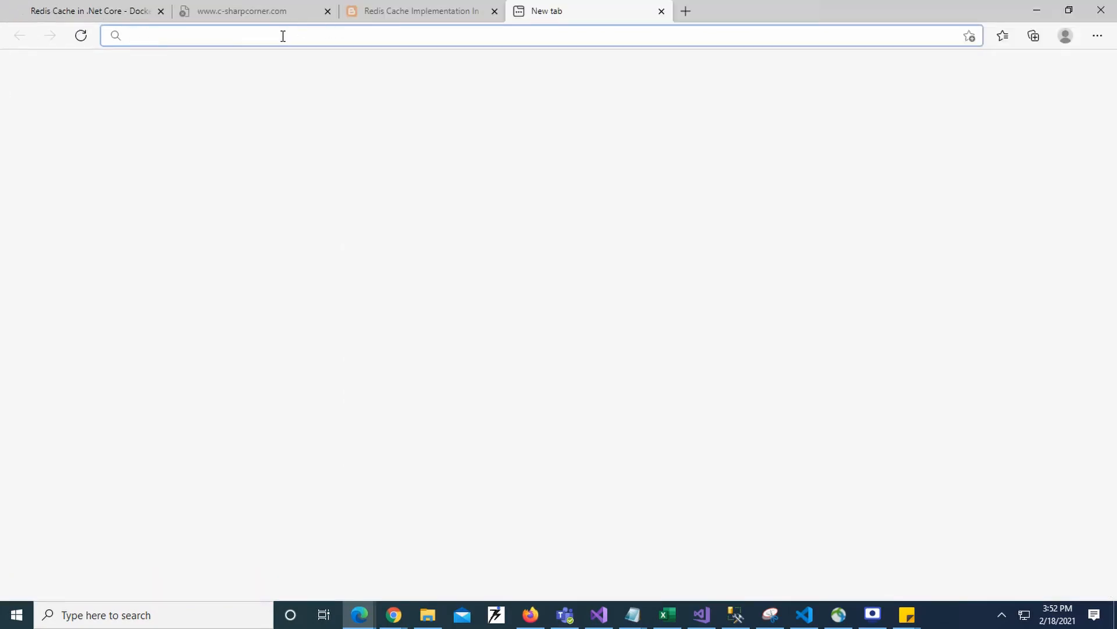
pyautogui.write('https://myangularapp-asif.azurewebsites.net/dashboard')
pyautogui.press('Return')
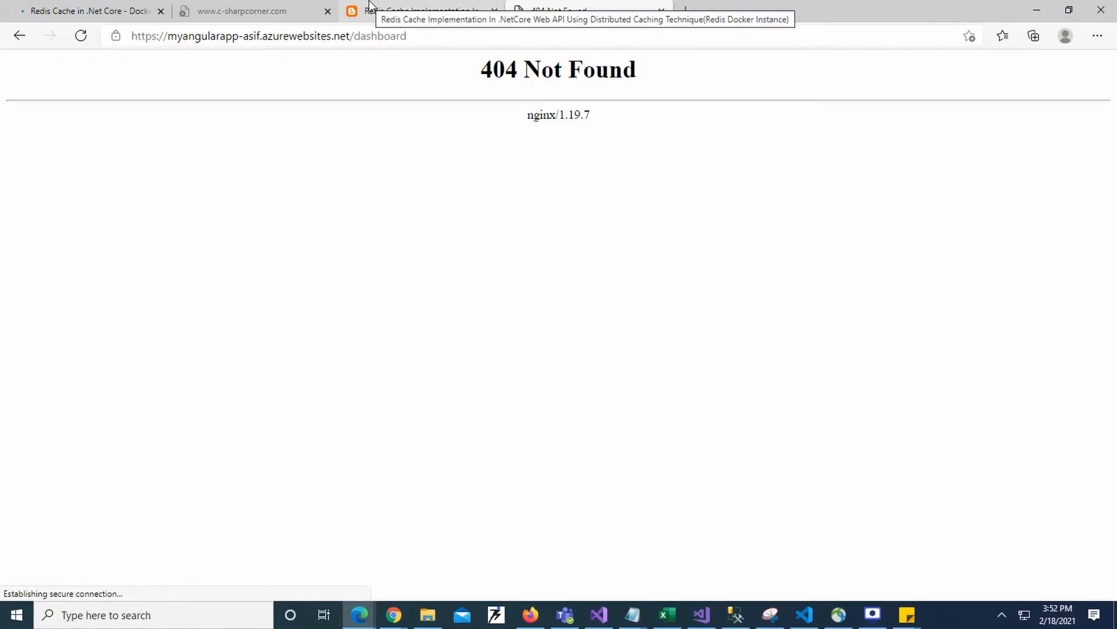
# - Return to Firefox, load the myangularapp site twice from its root address without the dashboard path, and select the address
pyautogui.hotkey('alt', 'Tab')
pyautogui.doubleClick(426, 38)
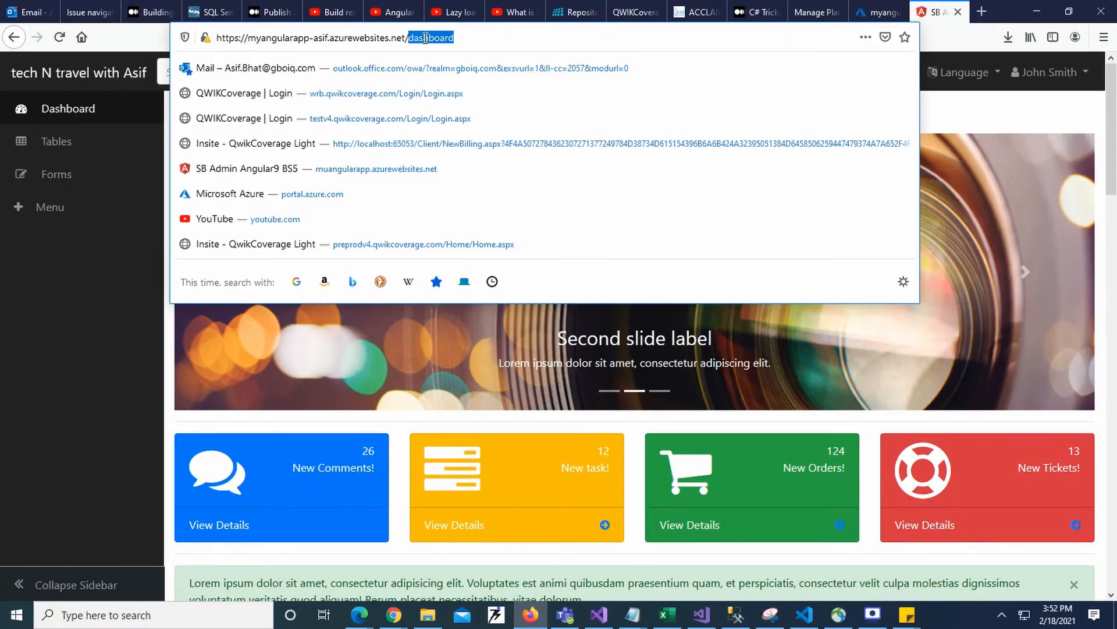
pyautogui.press('BackSpace')
pyautogui.press('BackSpace')
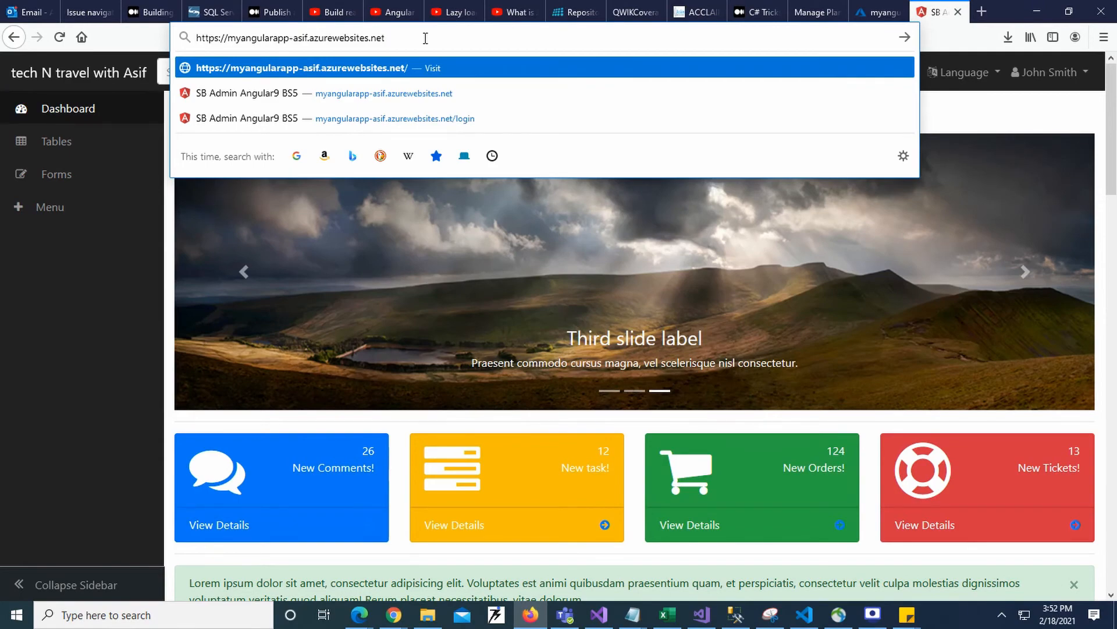
pyautogui.press('Return')
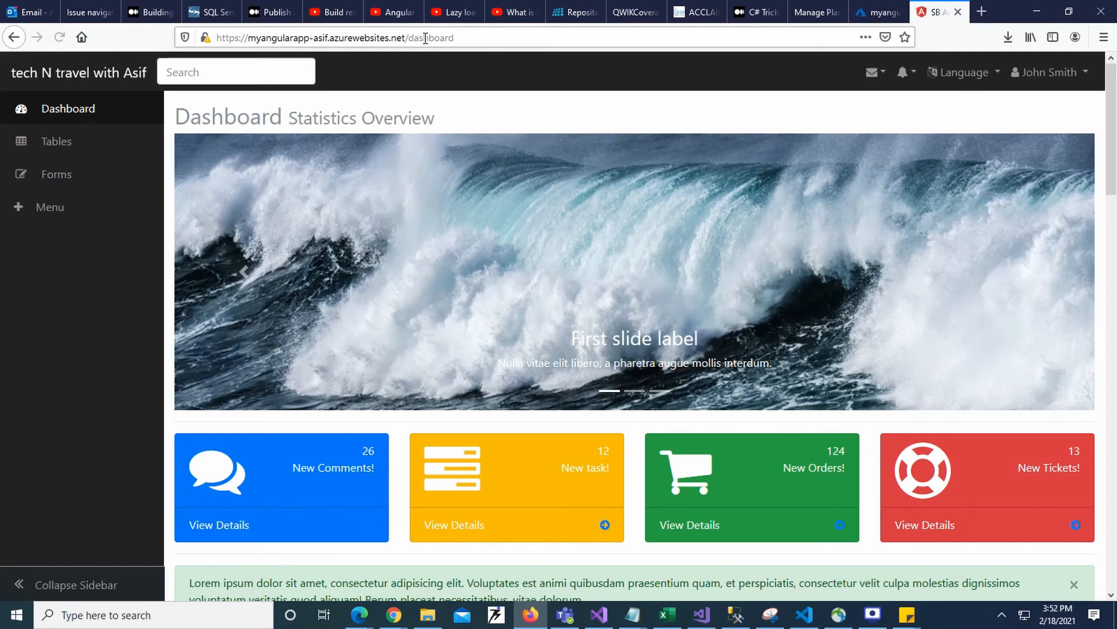
pyautogui.doubleClick(446, 38)
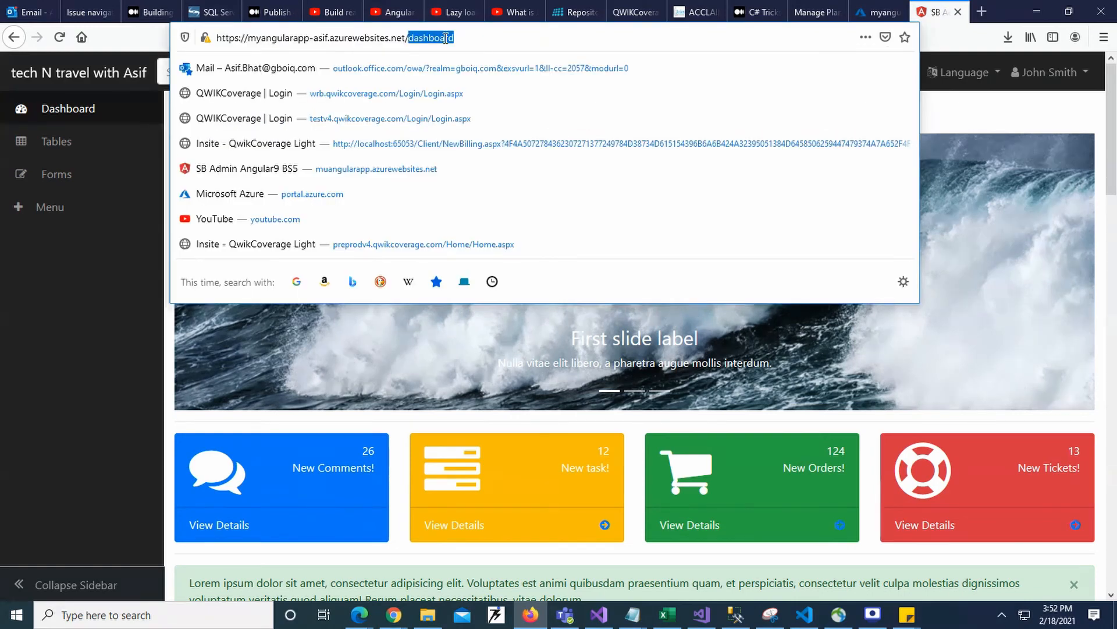
pyautogui.press('BackSpace')
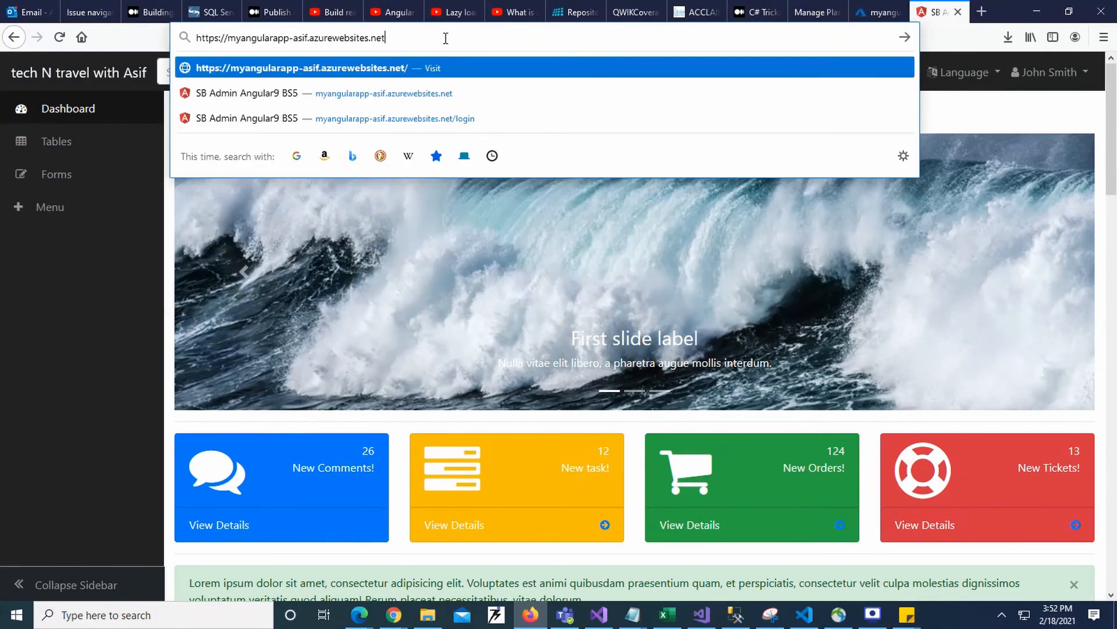
pyautogui.press('Return')
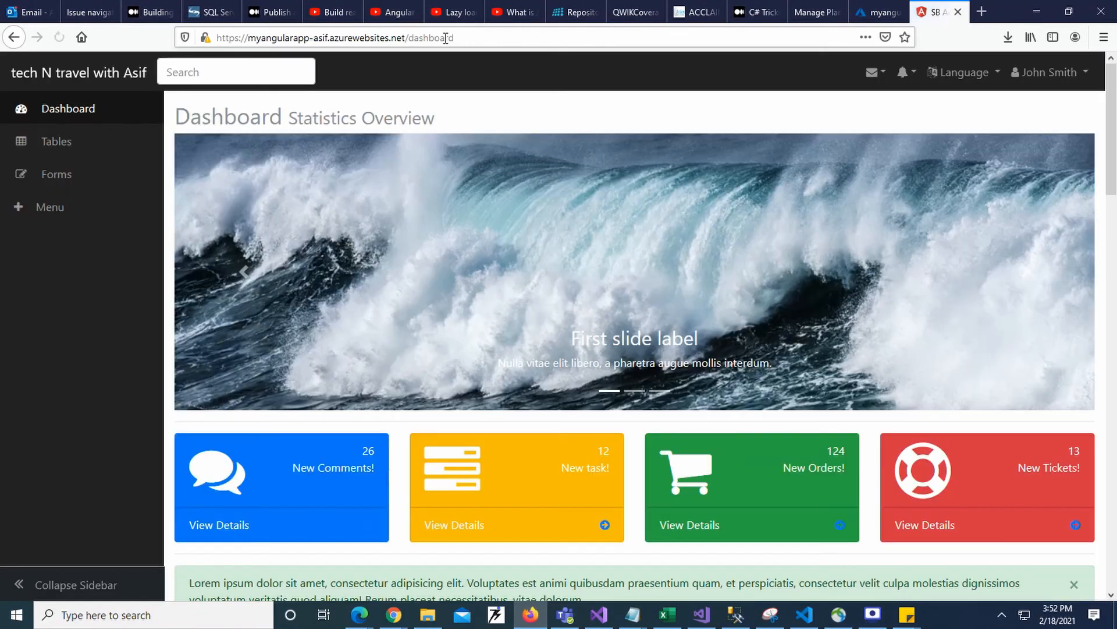
pyautogui.click(465, 37)
pyautogui.hotkey('ctrl', 'c')
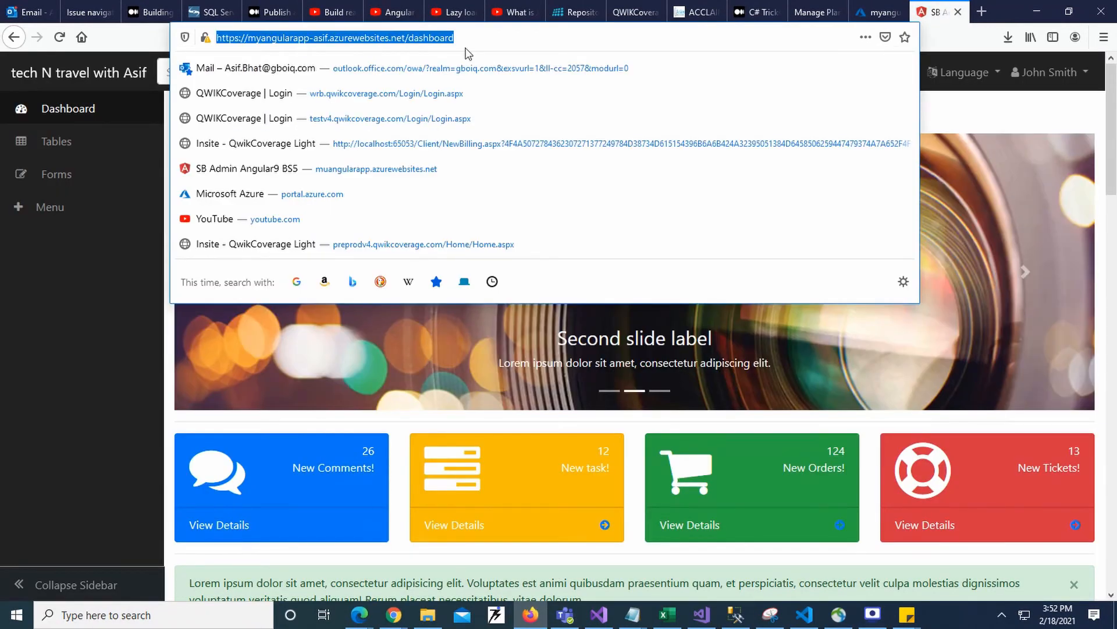
# - Switch to Microsoft Edge, maximize the window, and load the copied myangularapp dashboard address in a new tab
pyautogui.click(359, 615)
pyautogui.click(320, 572)
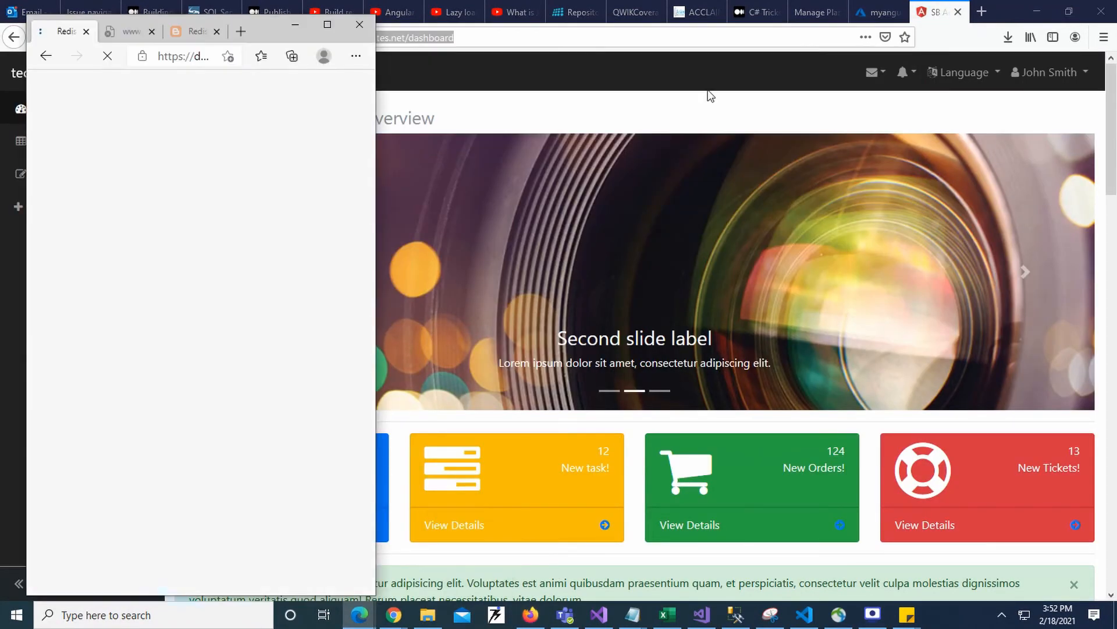
pyautogui.click(242, 32)
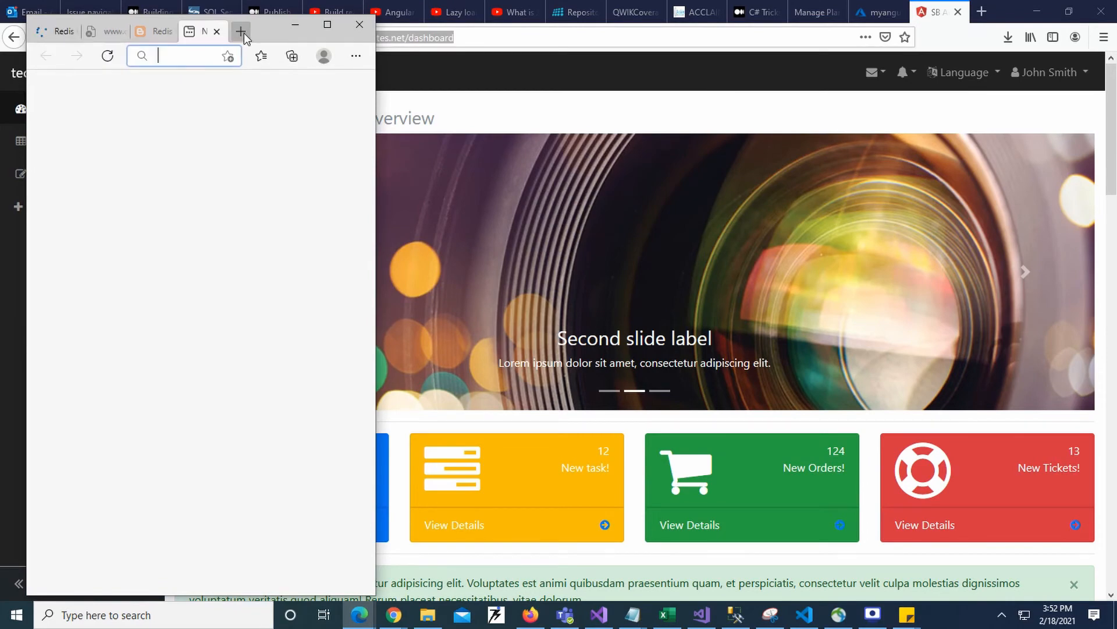
pyautogui.click(328, 25)
pyautogui.hotkey('ctrl', 'v')
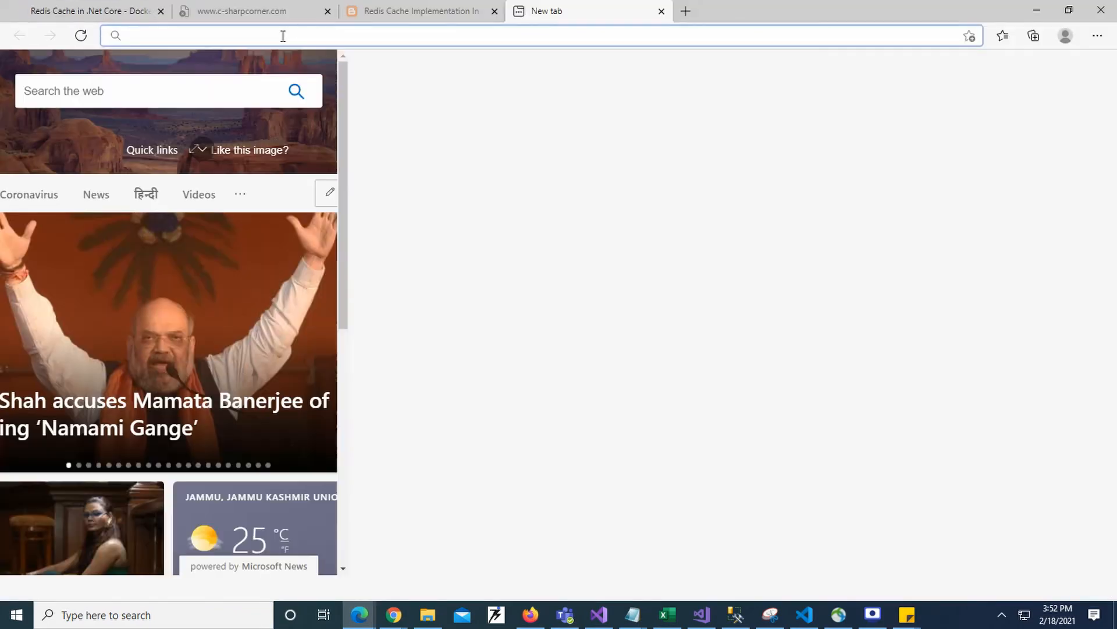
pyautogui.press('Return')
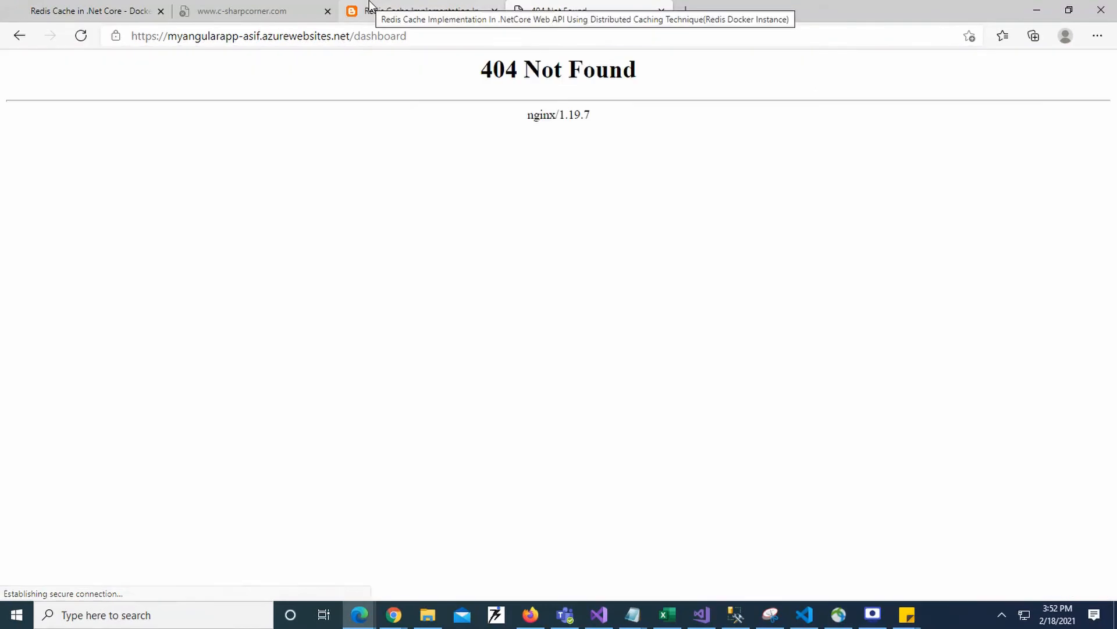
# - Remove the dashboard path from the address in Edge and load the site's root URL
pyautogui.doubleClick(399, 35)
pyautogui.press('BackSpace')
pyautogui.press('BackSpace')
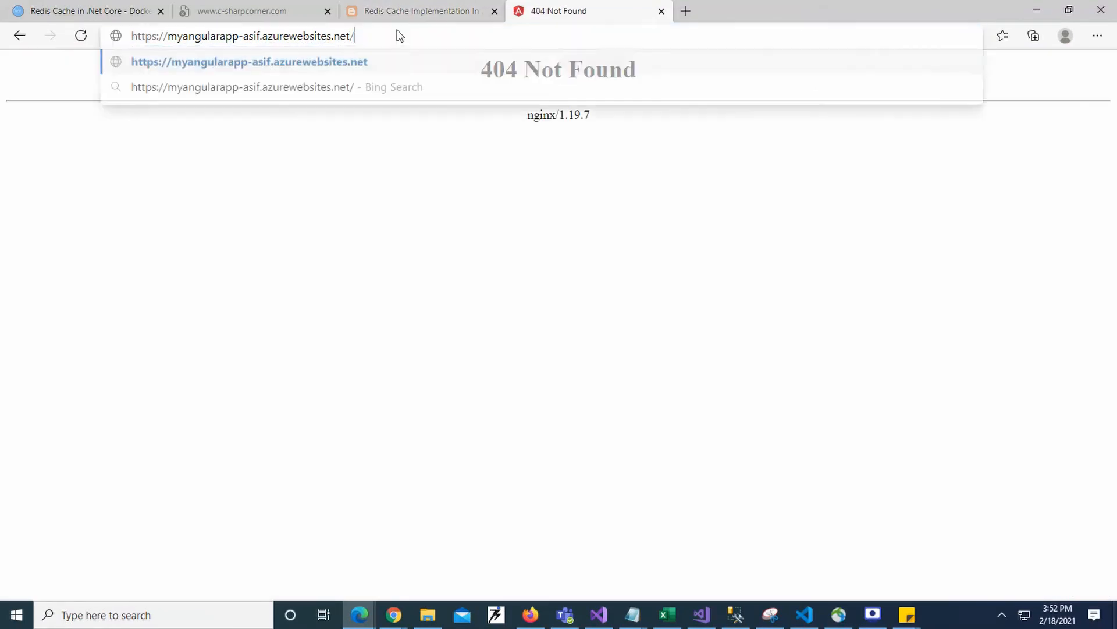
pyautogui.press('Return')
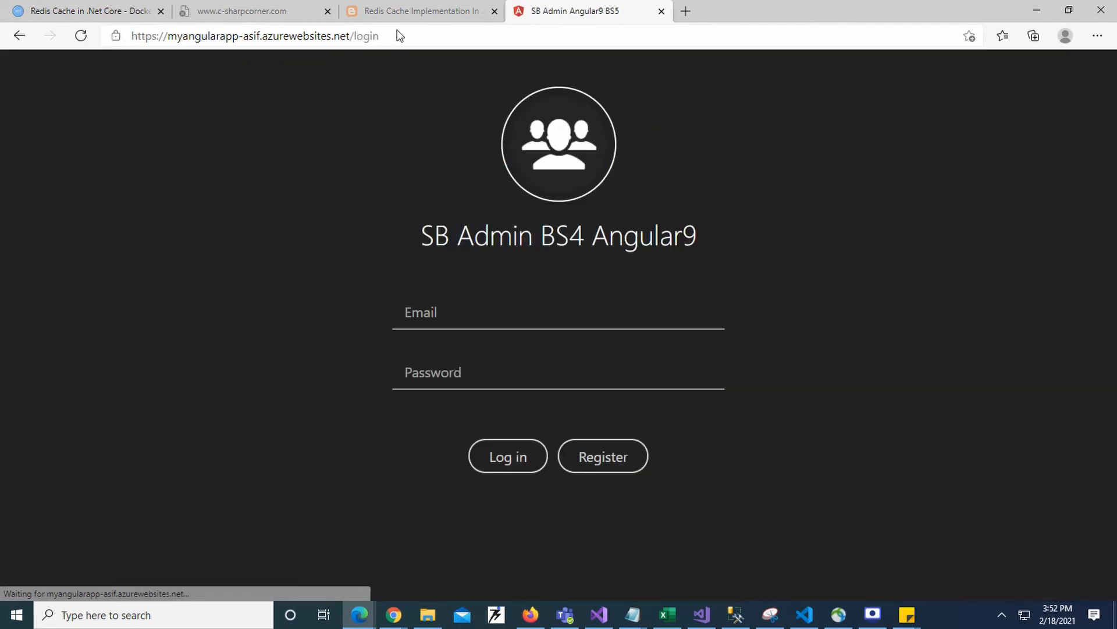
# - Log in to the SB Admin site with test as the email and the account password
pyautogui.click(454, 315)
pyautogui.write('test')
pyautogui.click(411, 370)
pyautogui.write('test')
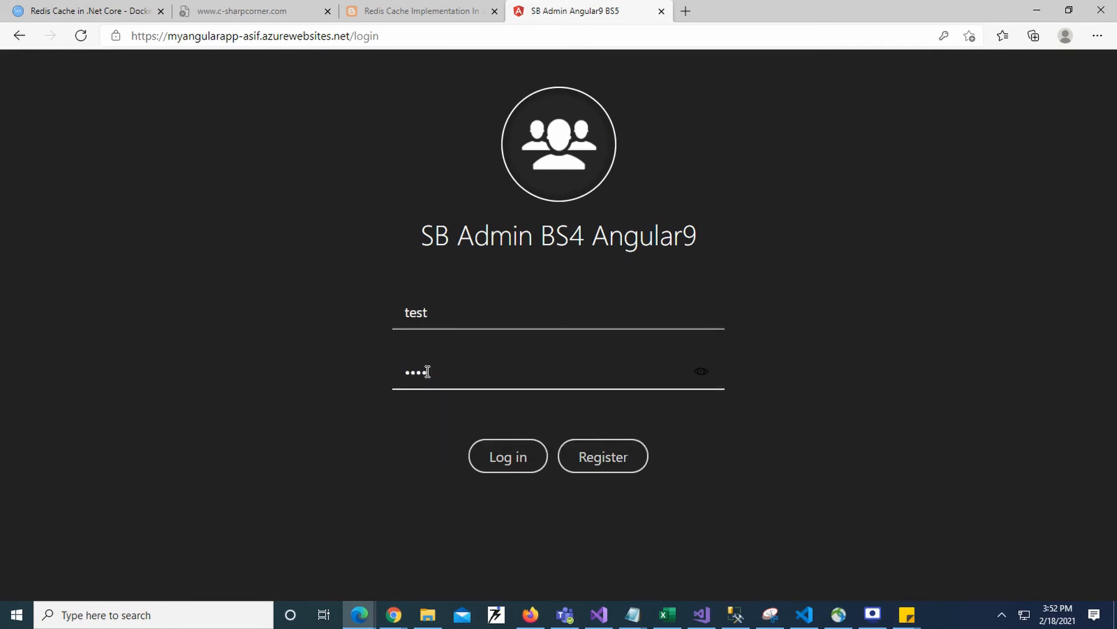
pyautogui.click(506, 458)
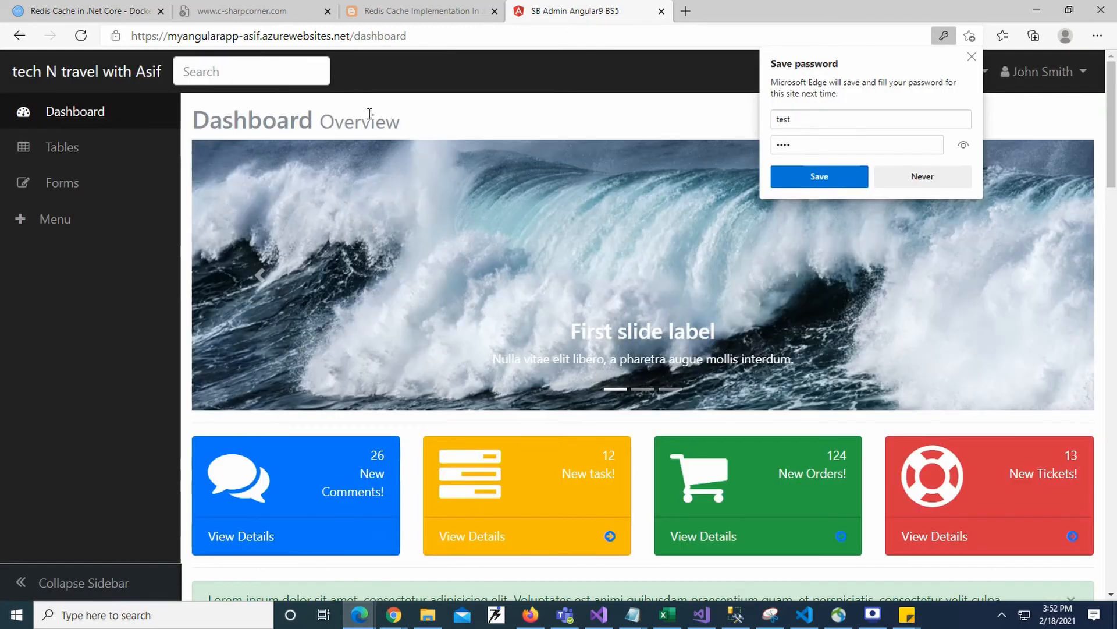
# - Check the heading text on the deployed dashboard in Edge and dismiss the offer to save the password
pyautogui.doubleClick(369, 113)
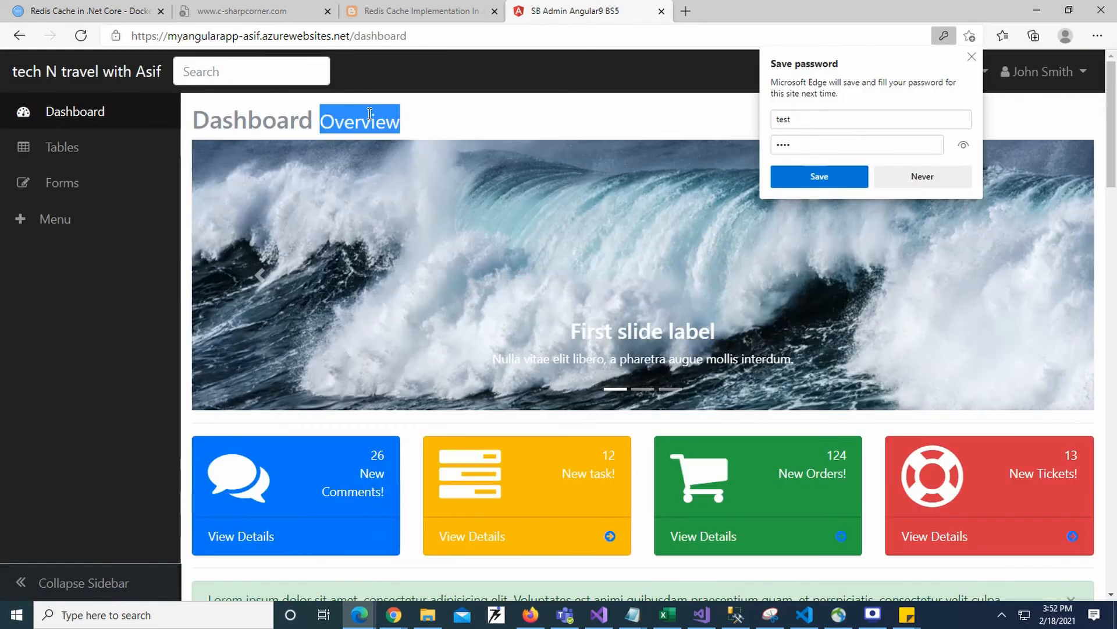
pyautogui.click(320, 119)
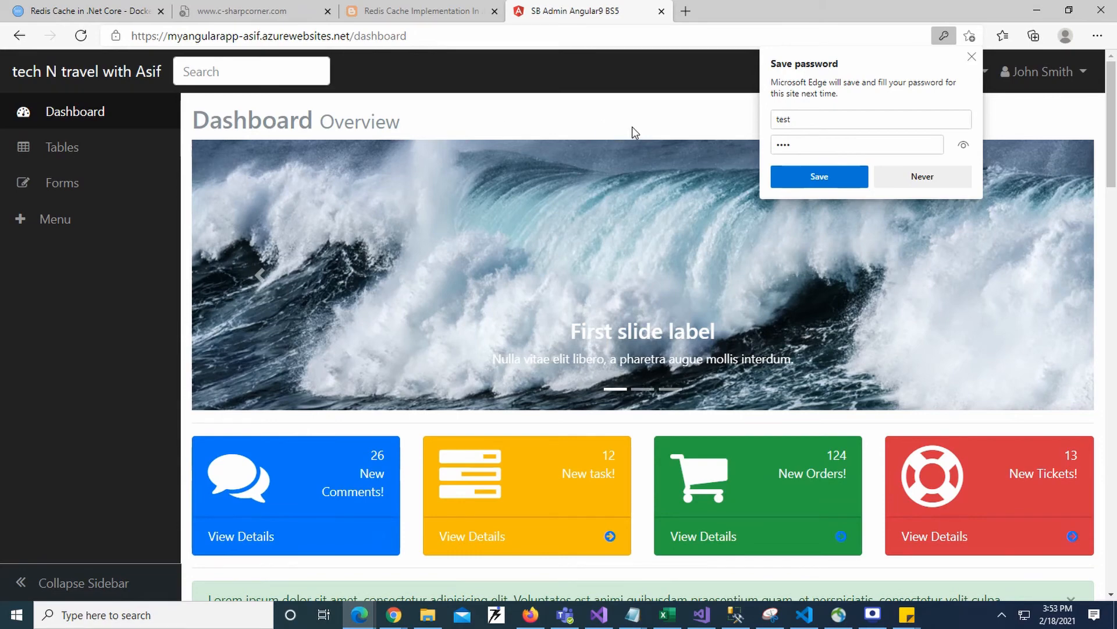
pyautogui.click(971, 57)
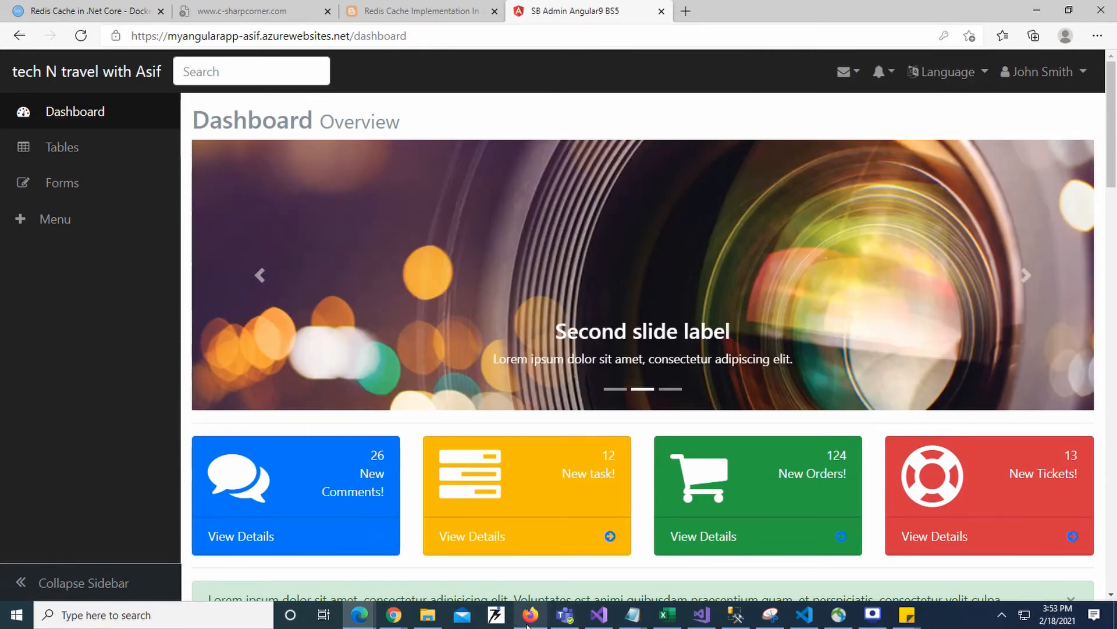
# - Switch to Firefox, strip the dashboard path from the myangularapp address, and copy the remaining root URL
pyautogui.click(542, 618)
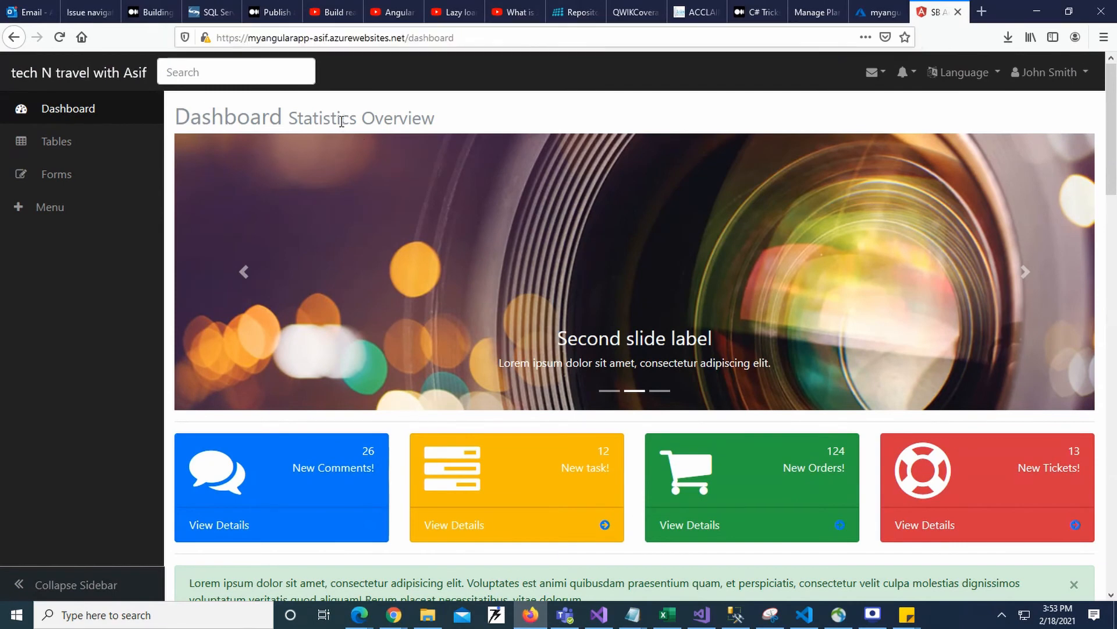
pyautogui.doubleClick(428, 38)
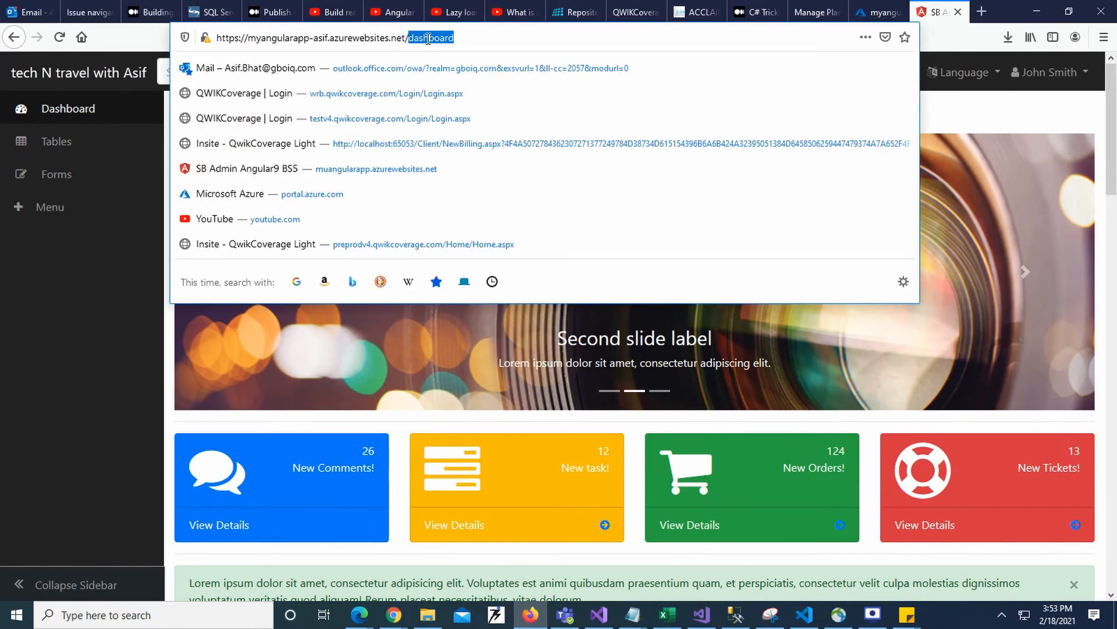
pyautogui.press('BackSpace')
pyautogui.press('BackSpace')
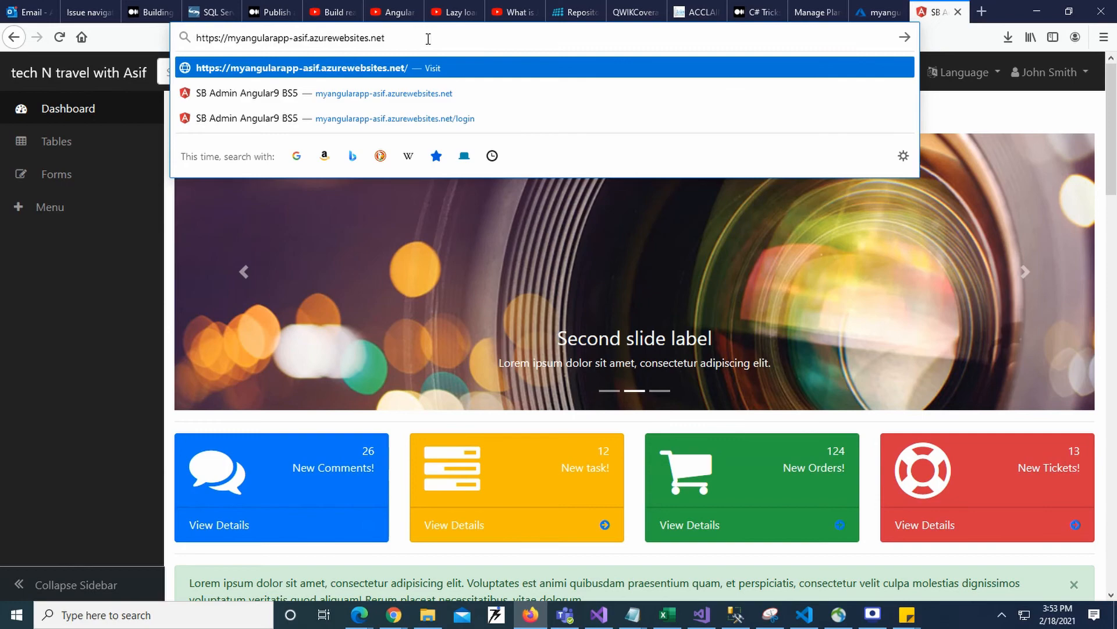
pyautogui.moveTo(401, 38); pyautogui.dragTo(188, 38)
pyautogui.hotkey('ctrl', 'c')
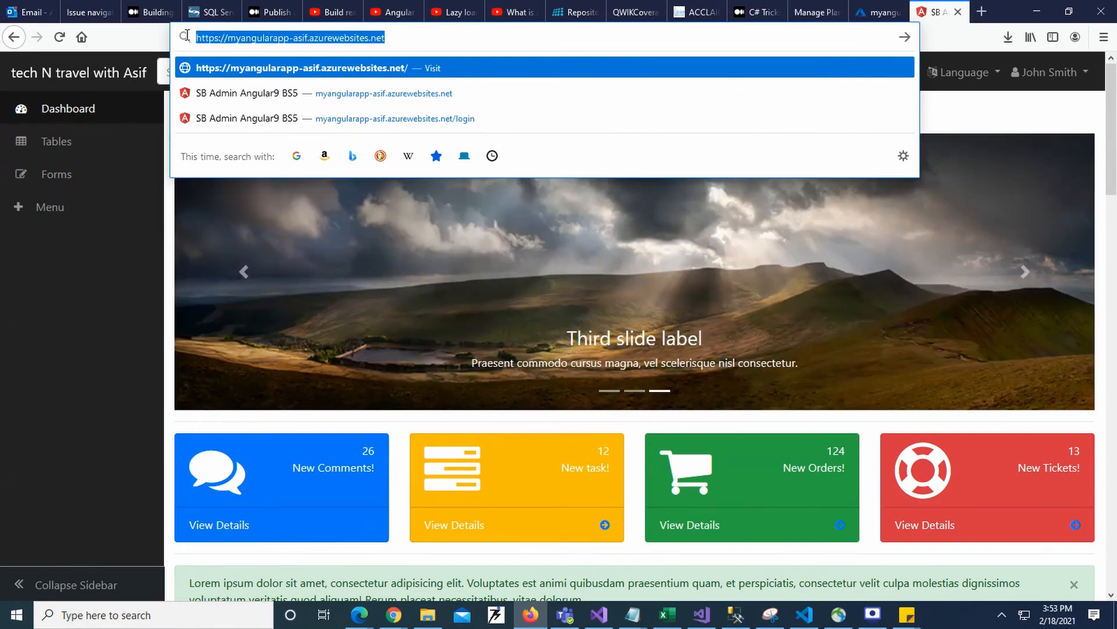
# - Close the old myangularapp tab, load the copied root URL in a new tab, and check the dashboard heading
pyautogui.click(958, 16)
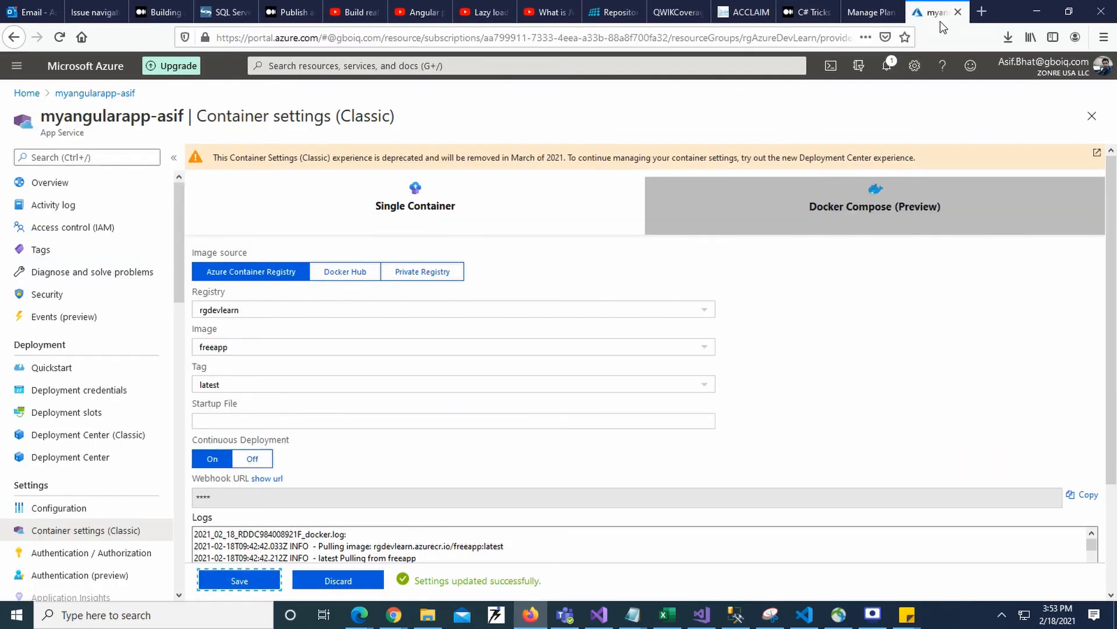
pyautogui.click(984, 10)
pyautogui.hotkey('ctrl', 'v')
pyautogui.press('Return')
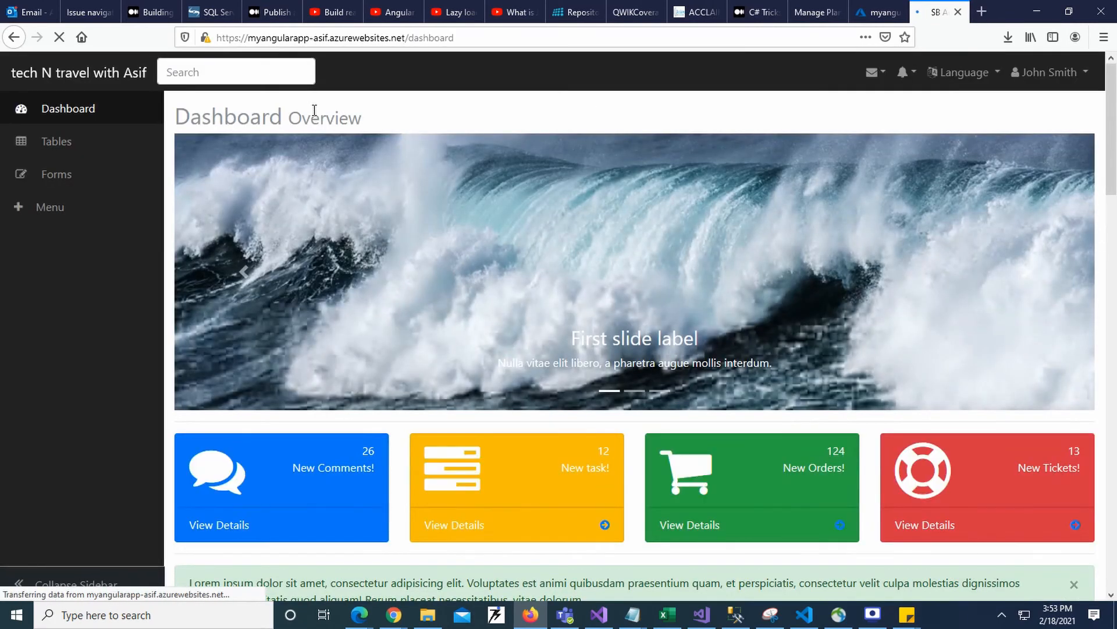
pyautogui.moveTo(177, 116); pyautogui.dragTo(366, 121)
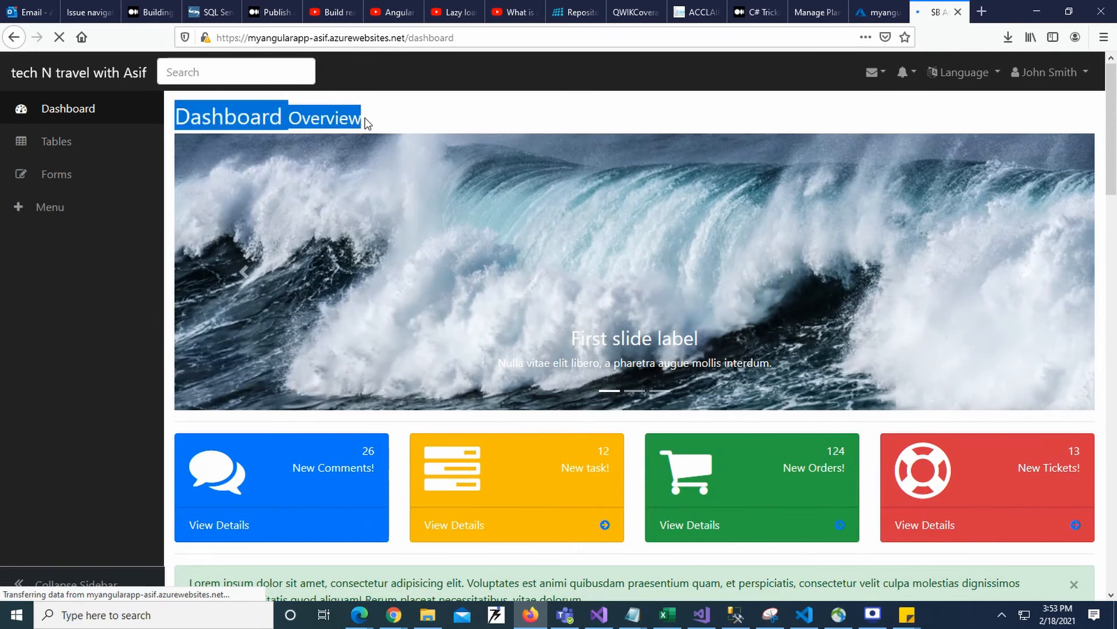
pyautogui.click(367, 124)
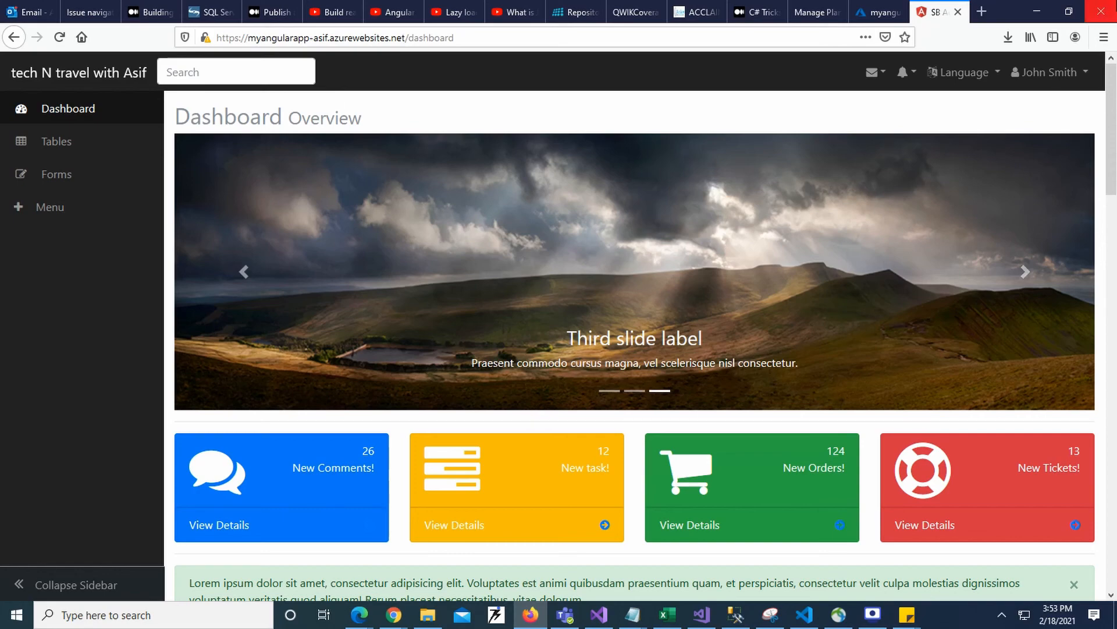
# - In the Azure portal, open the freeapp repository of the rgdevlearn container registry to review its details and tags
pyautogui.click(876, 11)
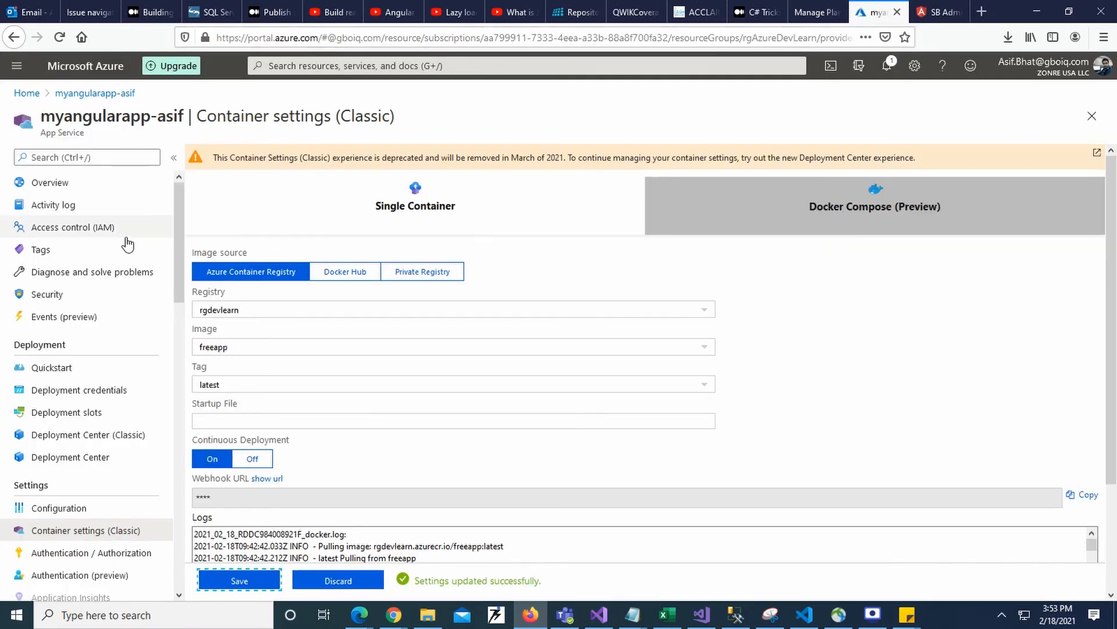
pyautogui.click(27, 93)
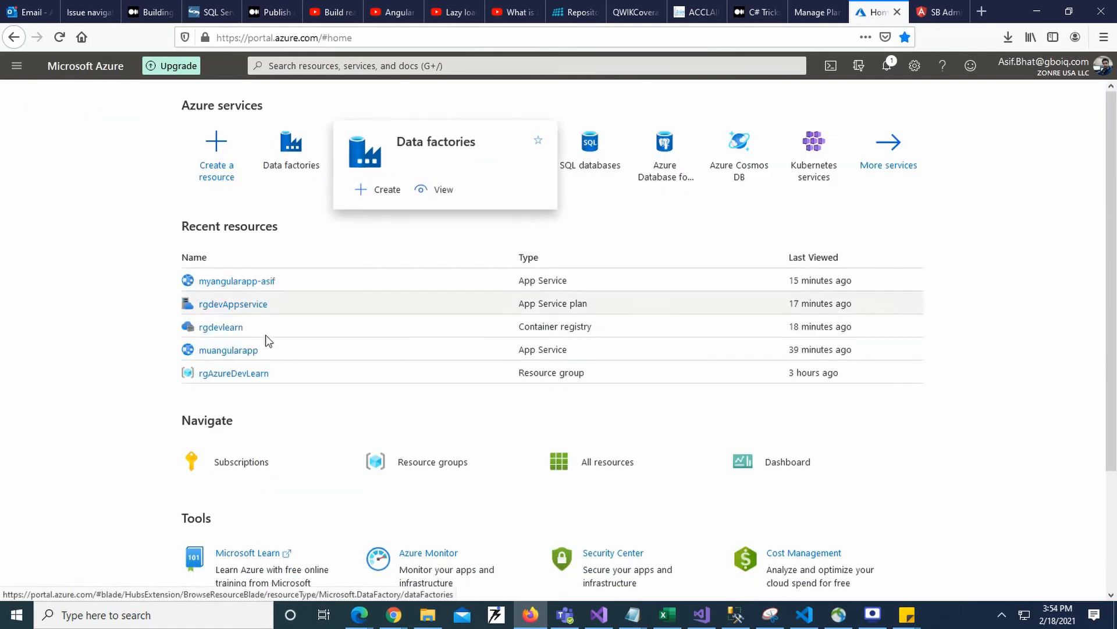
pyautogui.click(225, 329)
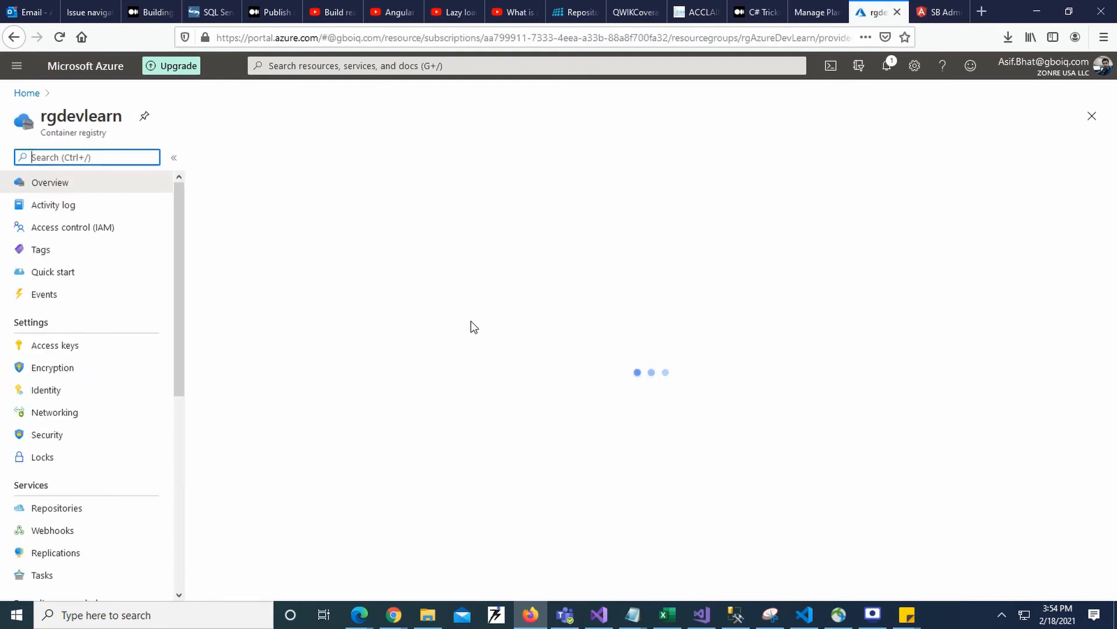
pyautogui.click(78, 508)
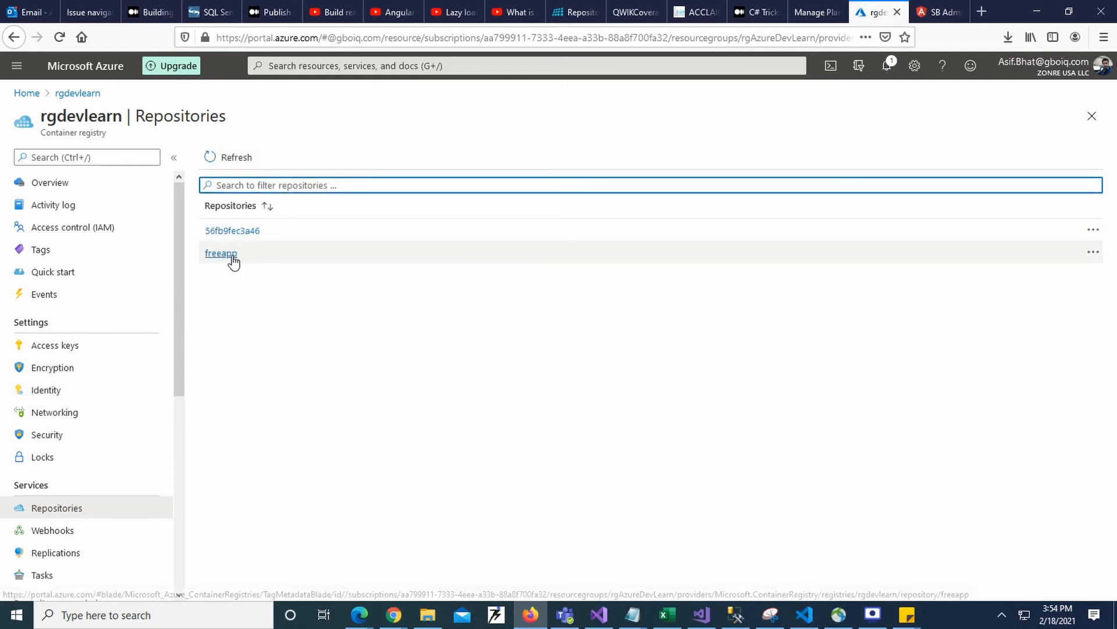
pyautogui.click(230, 254)
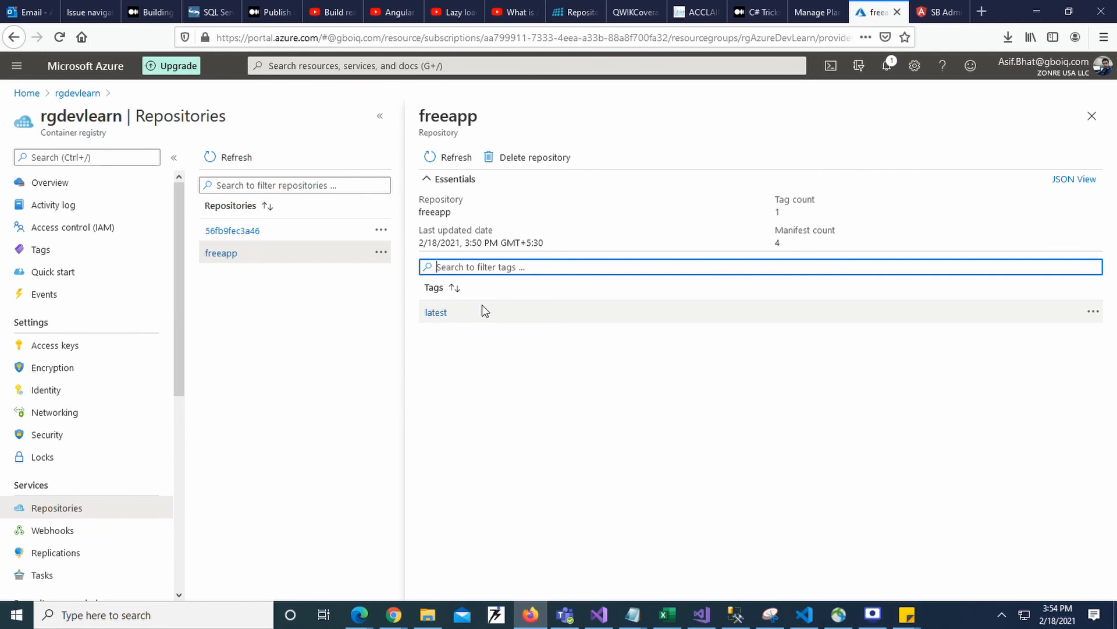
# - Switch to the FreeApp project in Visual Studio Code
pyautogui.click(811, 619)
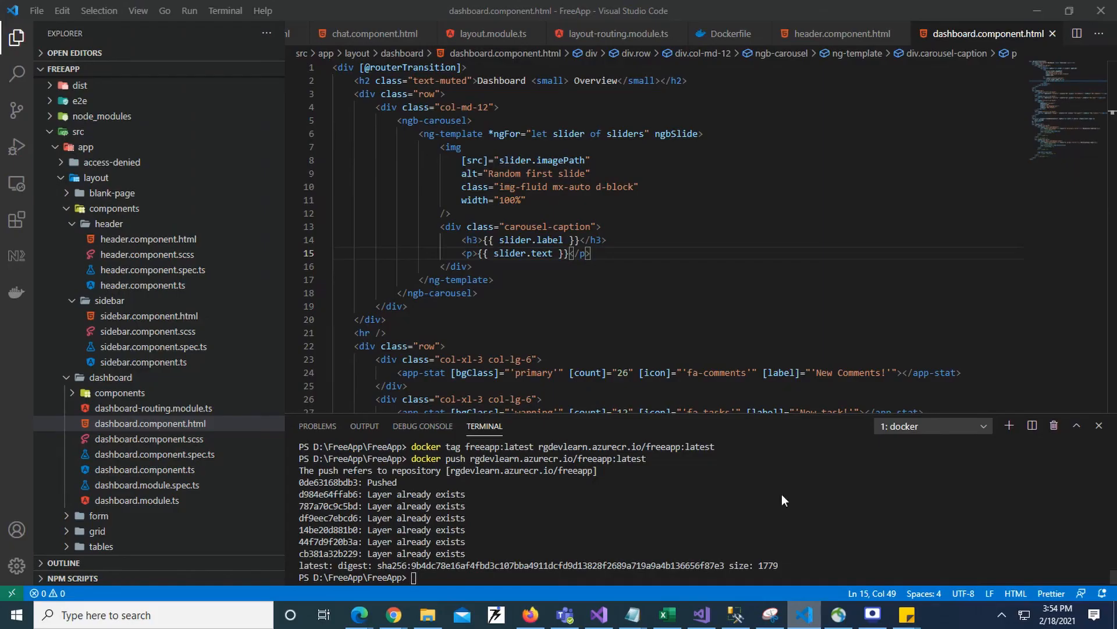